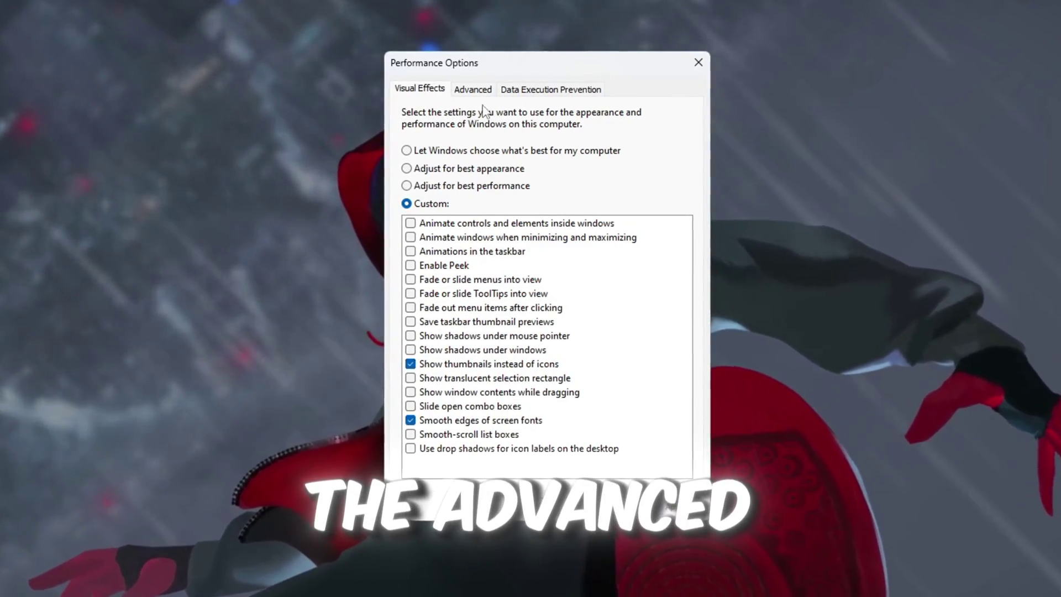
Show the advanced settings of the Windows Performance Options
left_click(467, 91)
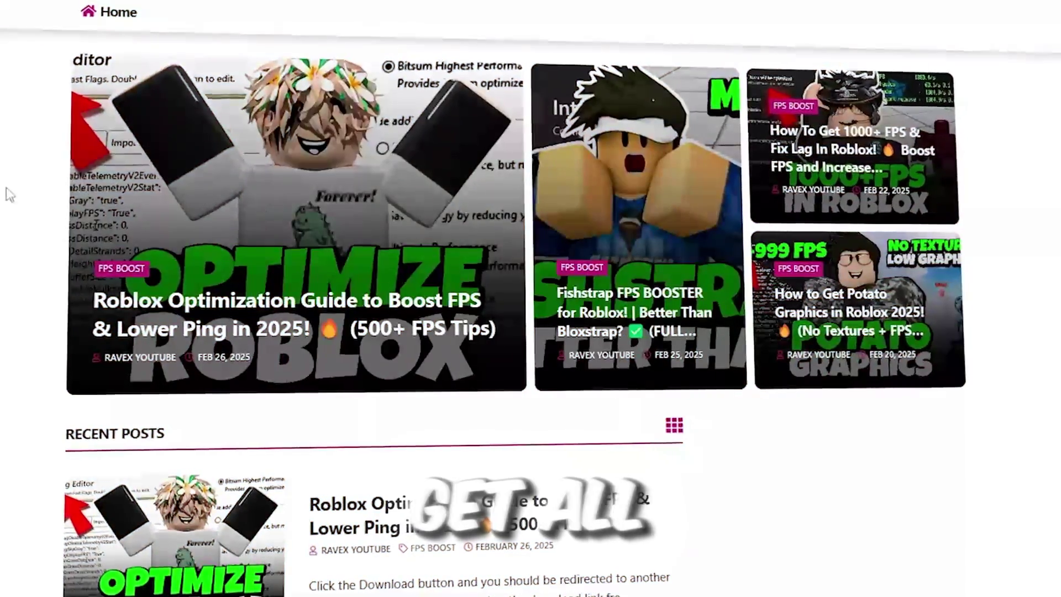
scroll(8, 193, "down", 6)
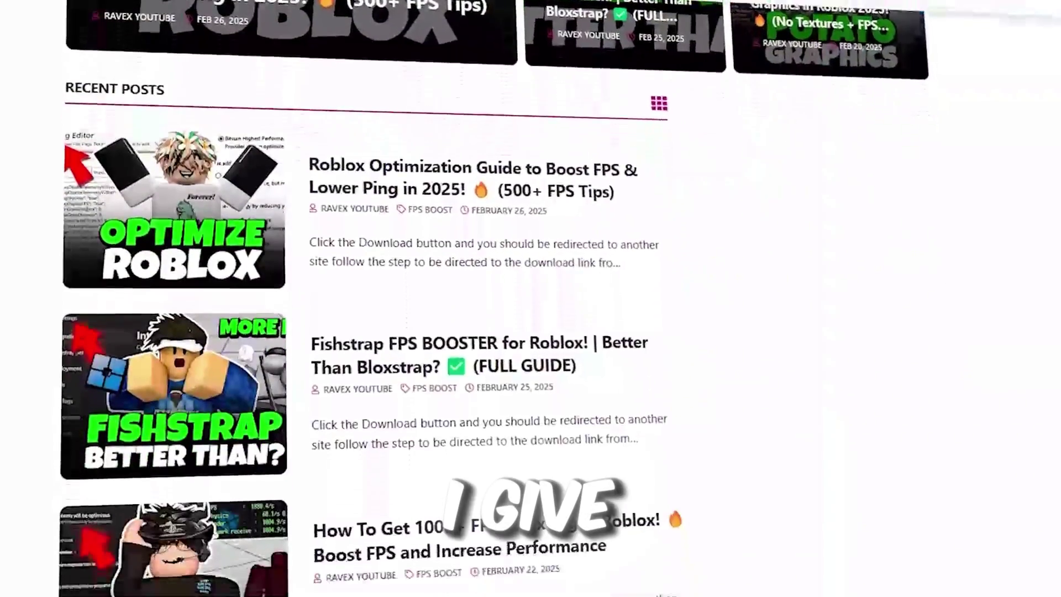
scroll(364, 298, "down", 7)
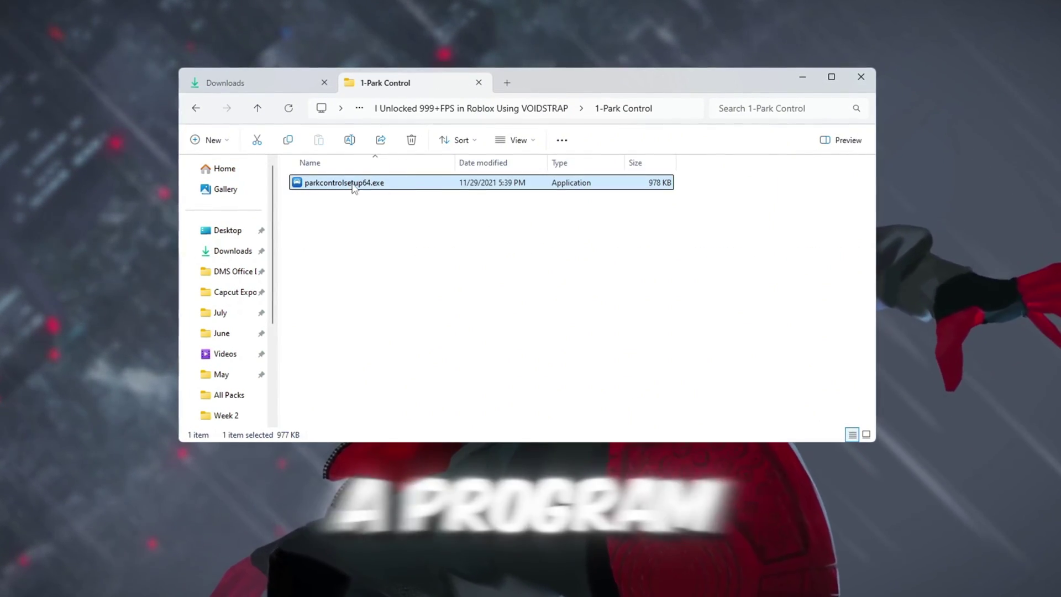
Minimize the file window and search Windows for "park" to launch ParkControl
left_click(804, 76)
key("super")
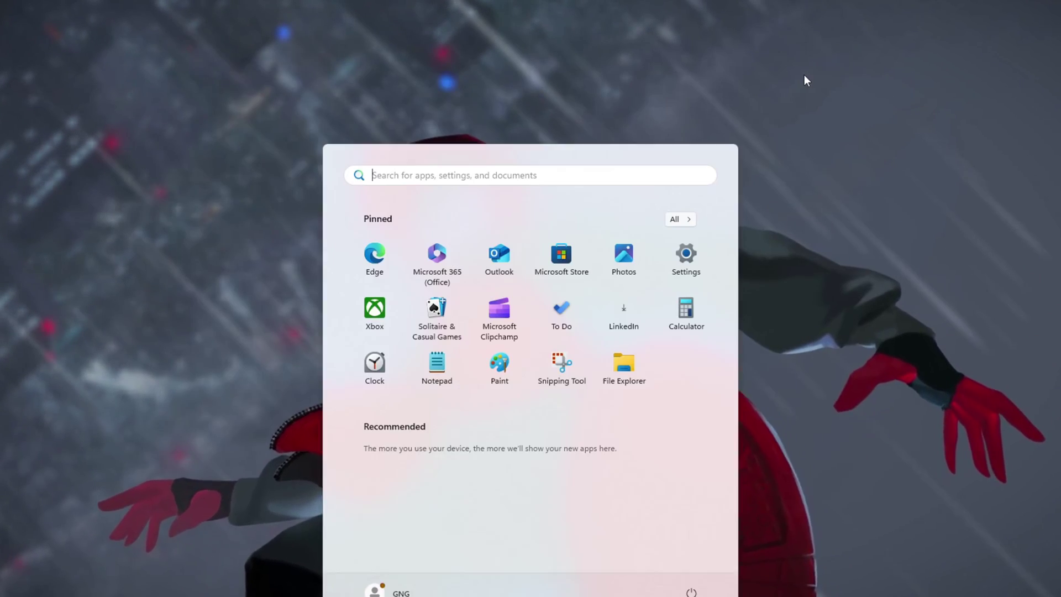
type("park")
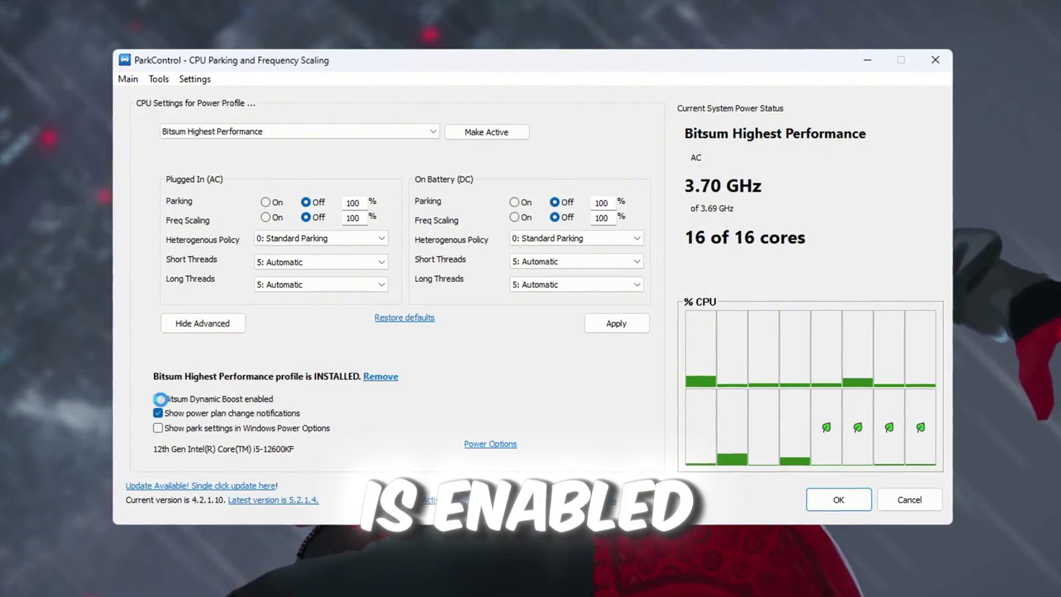
Try to enable Bitsum Dynamic Boost in ParkControl
left_click(159, 398)
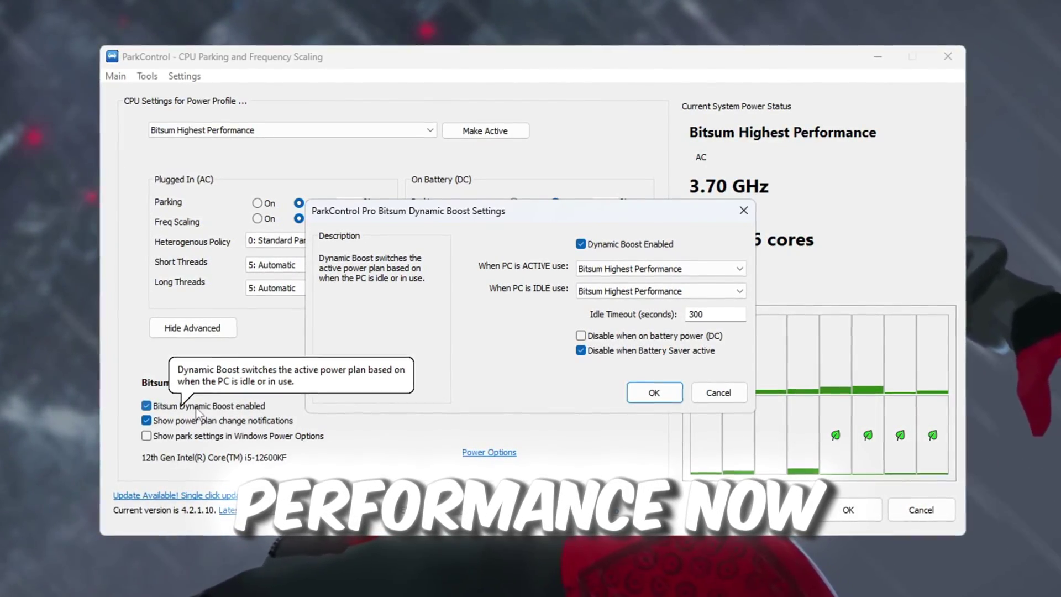
left_click(719, 397)
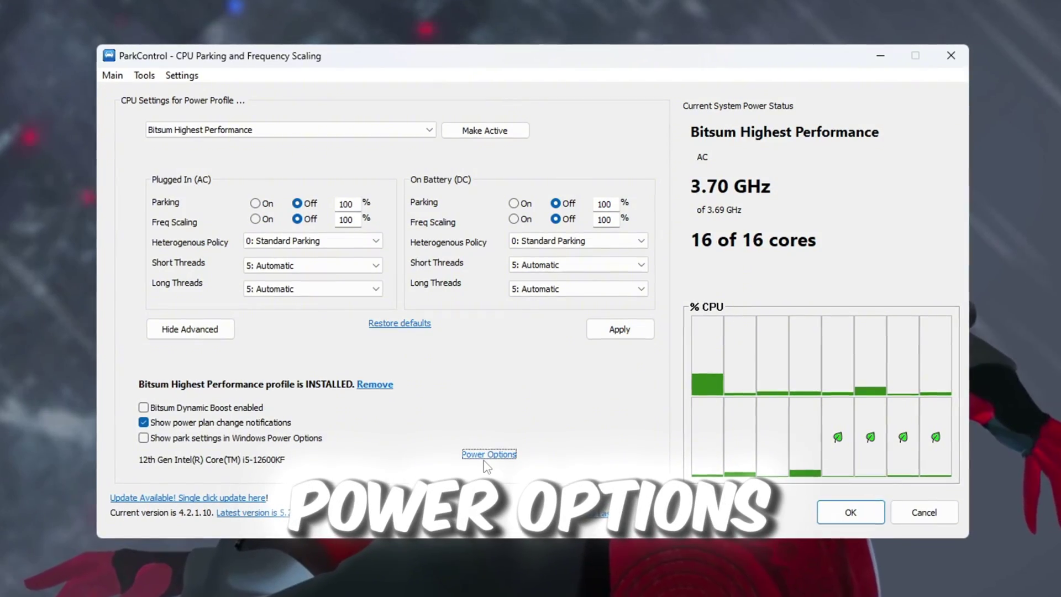
Check the selected plan in the Windows power options, then make the Bitsum Highest Performance profile active and apply it
left_click(488, 454)
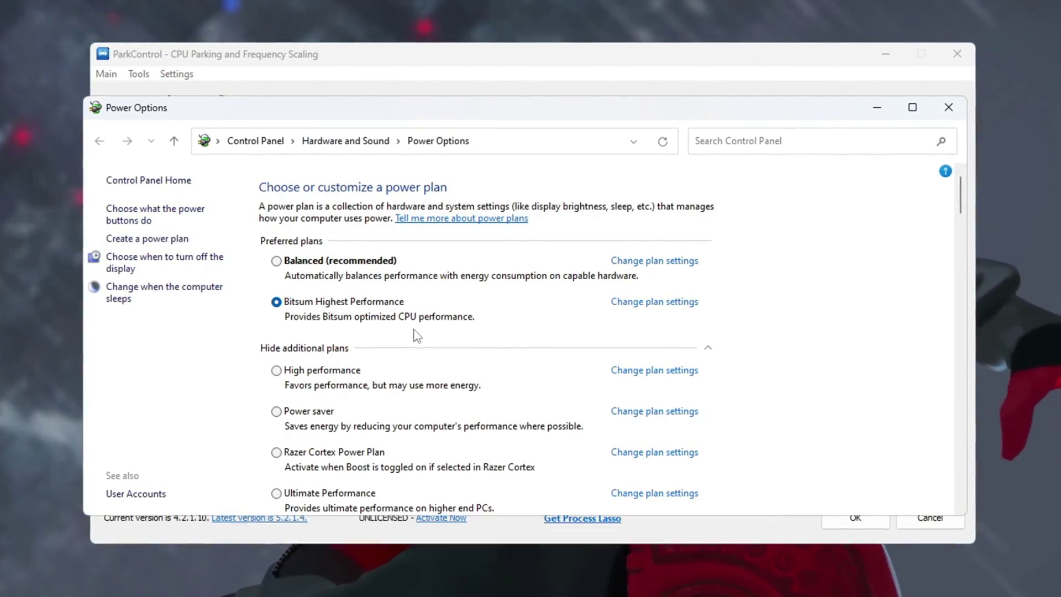
left_click(951, 108)
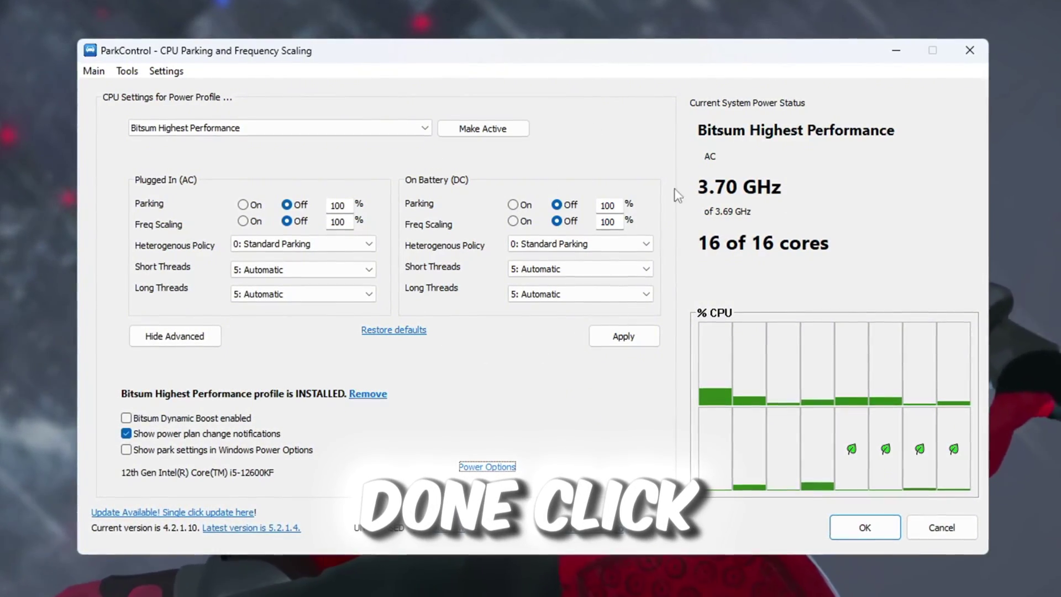
left_click(489, 128)
left_click(635, 338)
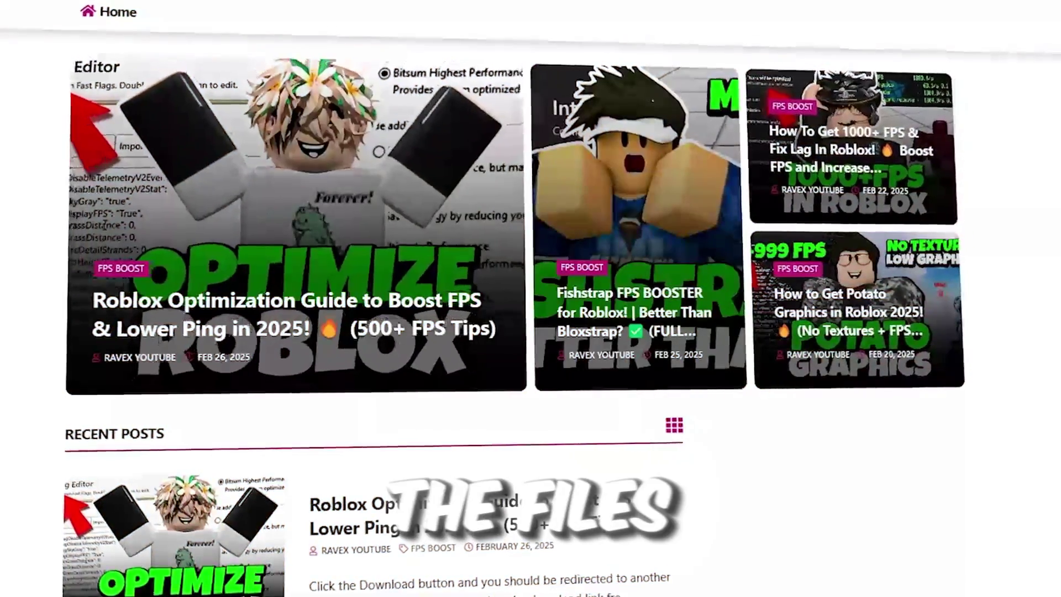
scroll(286, 207, "down", 5)
scroll(531, 299, "down", 8)
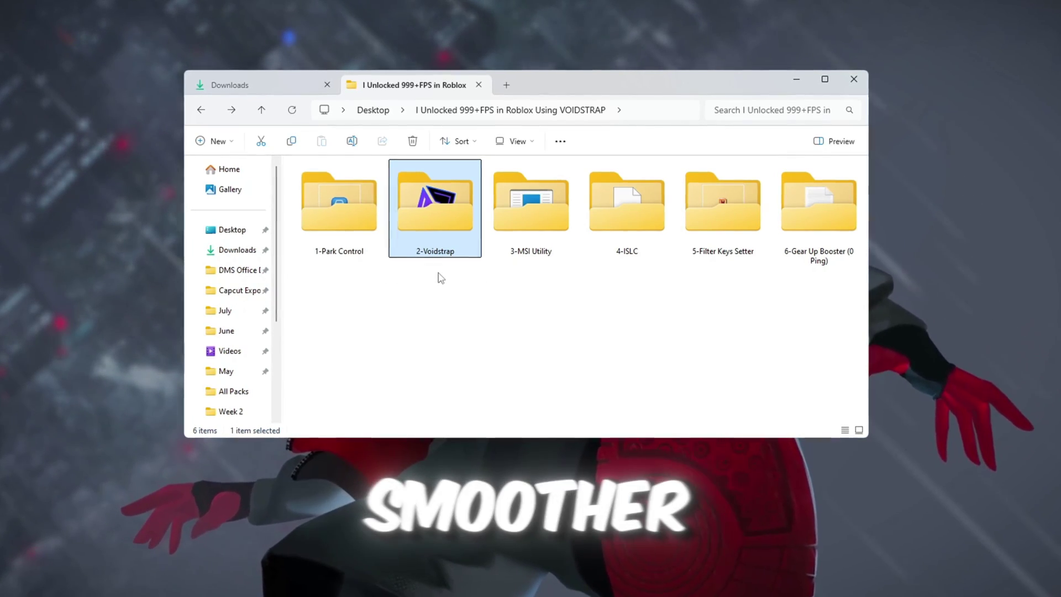
Open the 2-Voidstrap folder and select Voidstrap.exe
double_click(444, 212)
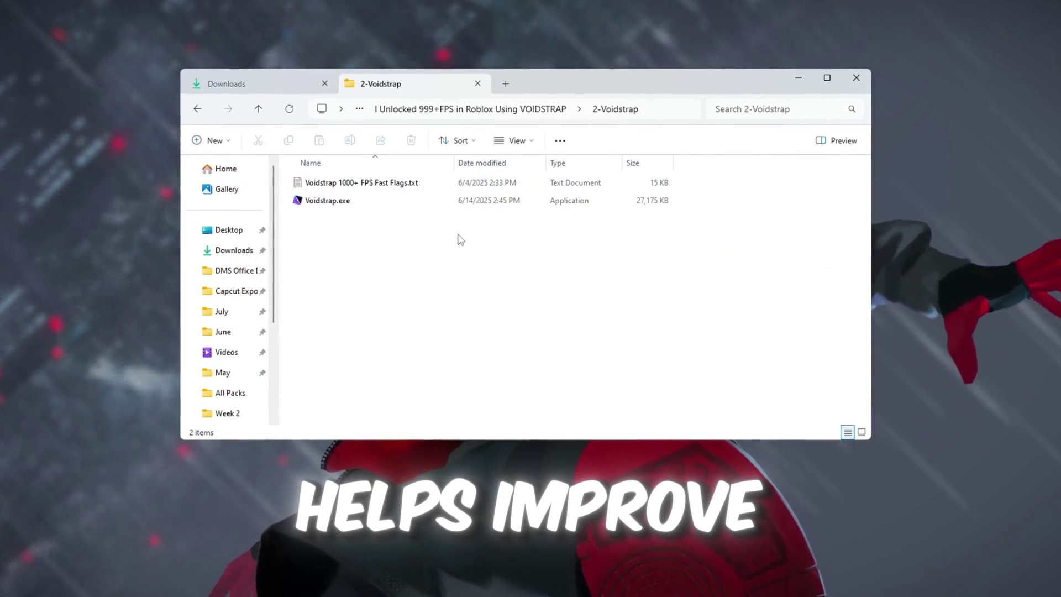
left_click(436, 200)
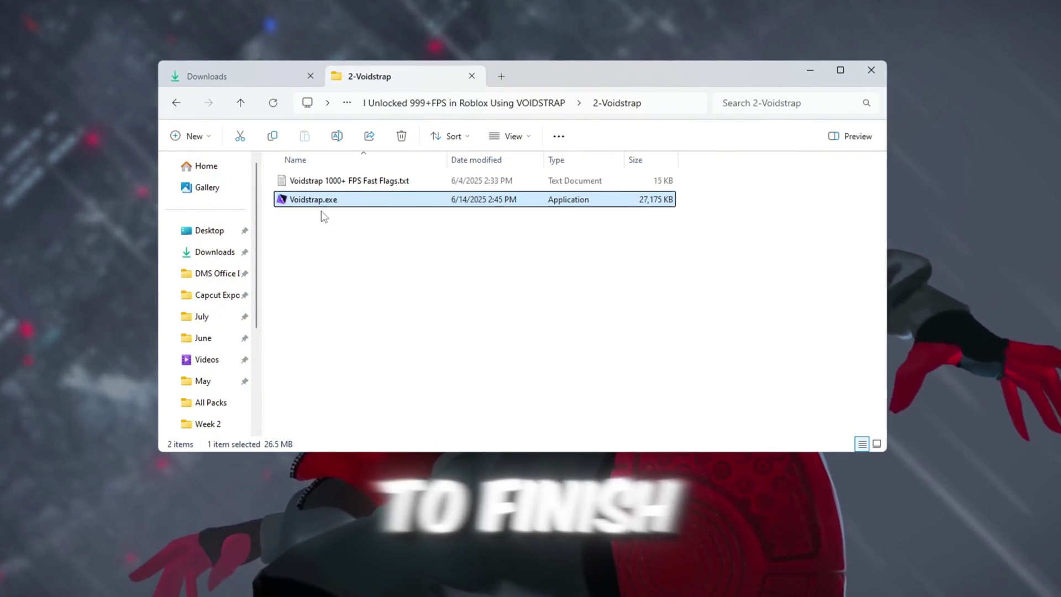
Search Windows for "void", run Voidstrap as administrator and open its settings
key("super")
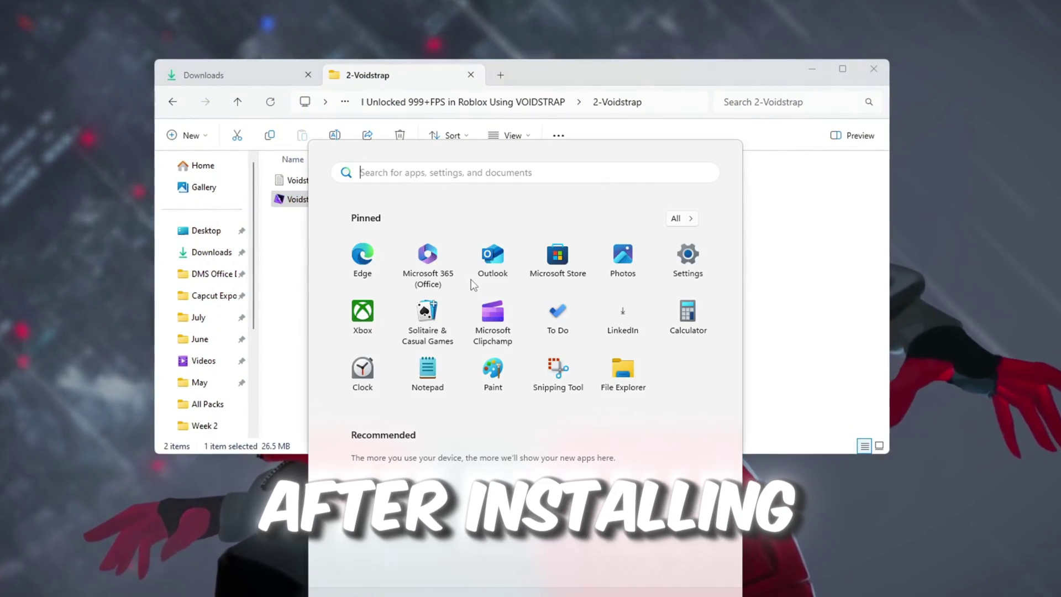
type("void")
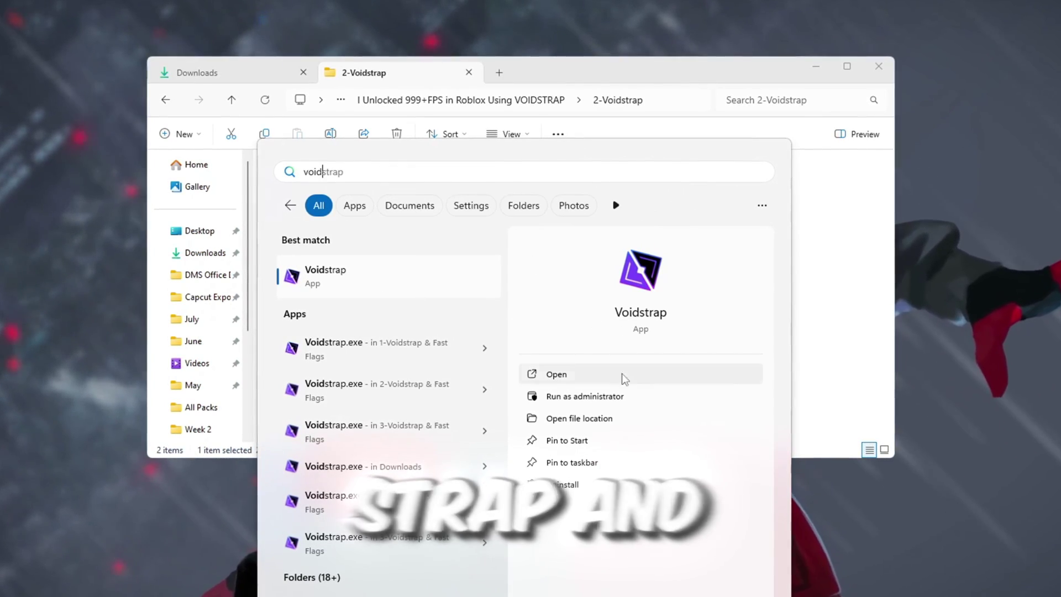
left_click(624, 396)
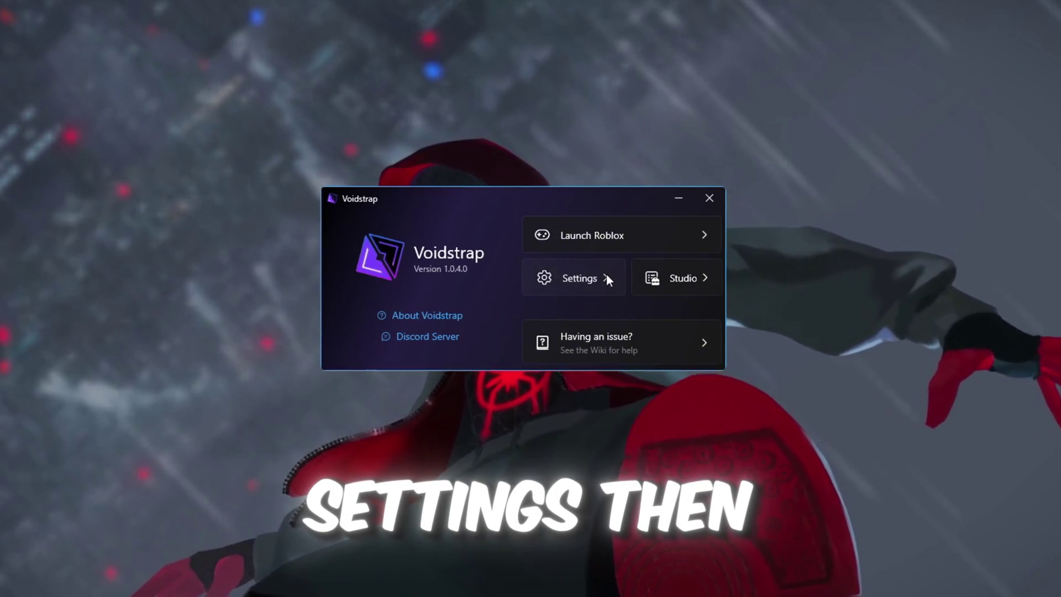
left_click(605, 276)
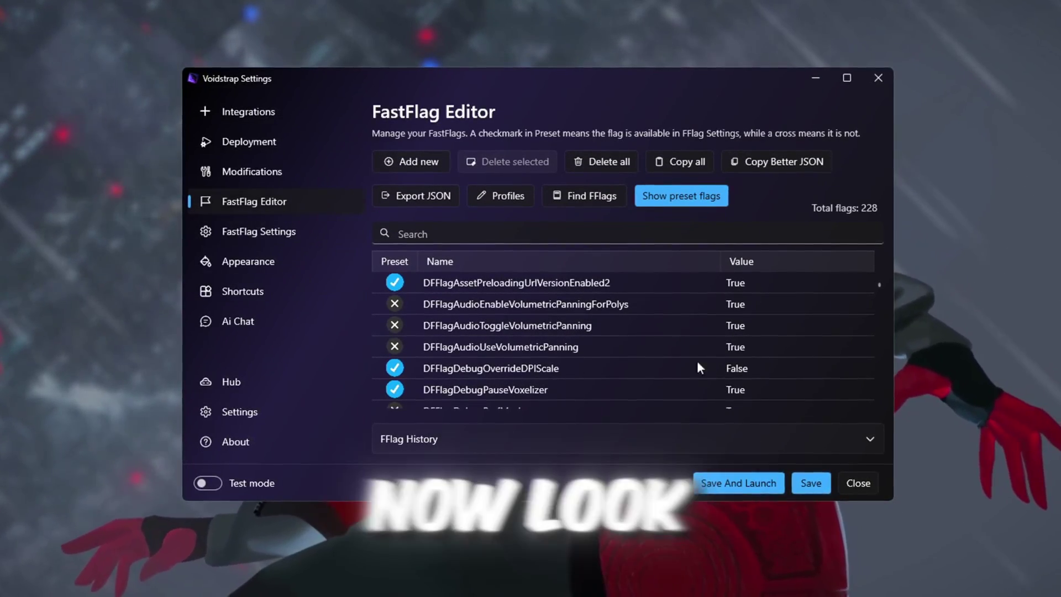
Start adding new fast flags in the FastFlag Editor using the Import JSON option
scroll(602, 304, "down", 3)
scroll(598, 304, "up", 3)
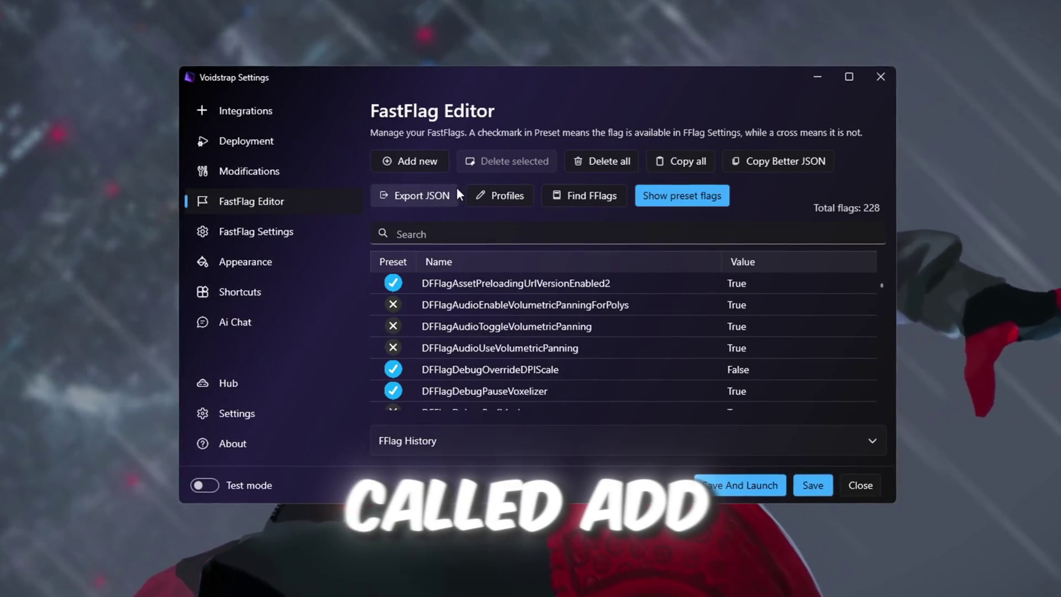
left_click(422, 164)
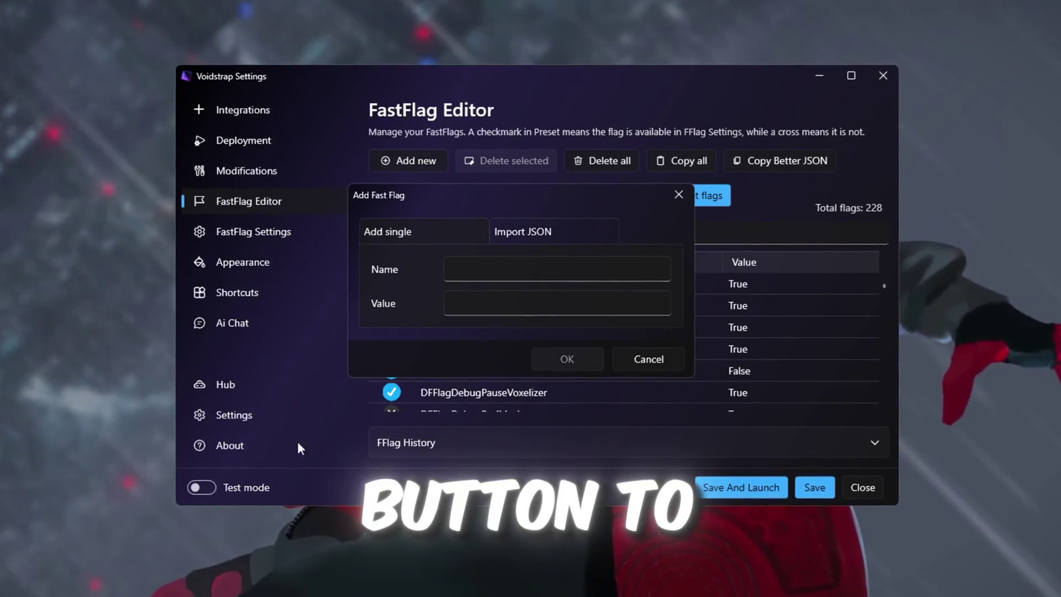
left_click(522, 231)
left_click(480, 280)
type("{     \"FFlagDebugDisplayFPS\": \"True\" }")
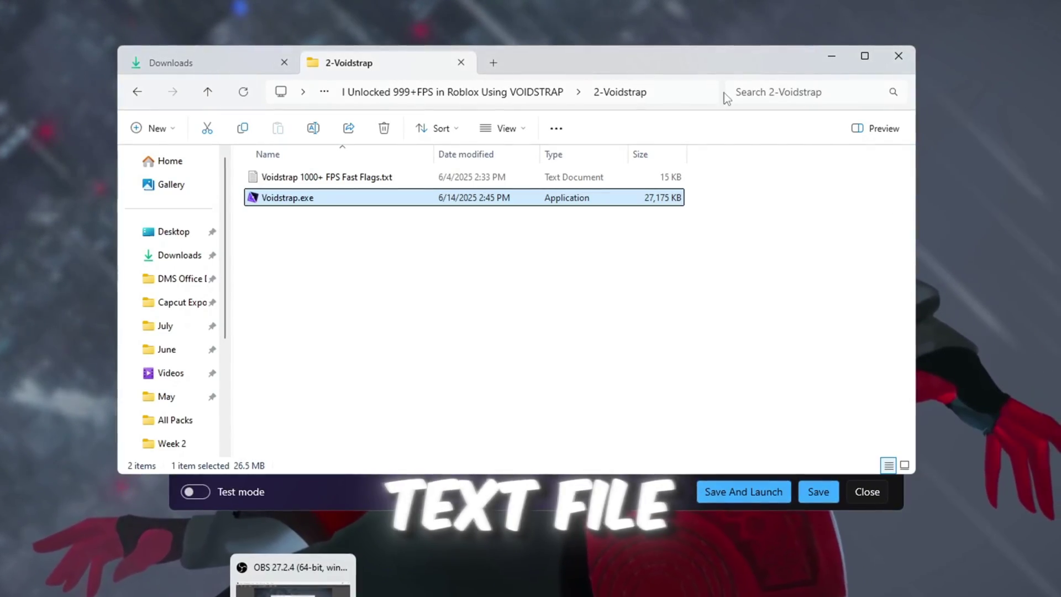
Open Voidstrap 1000+ FPS Fast Flags.txt and copy its entire contents
double_click(352, 181)
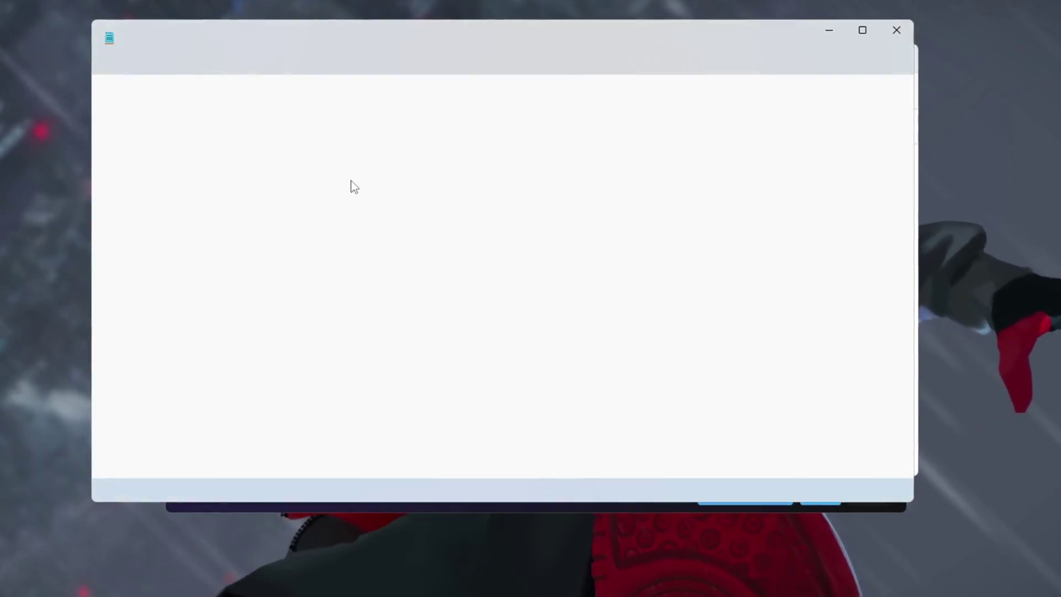
scroll(352, 186, "down", 20)
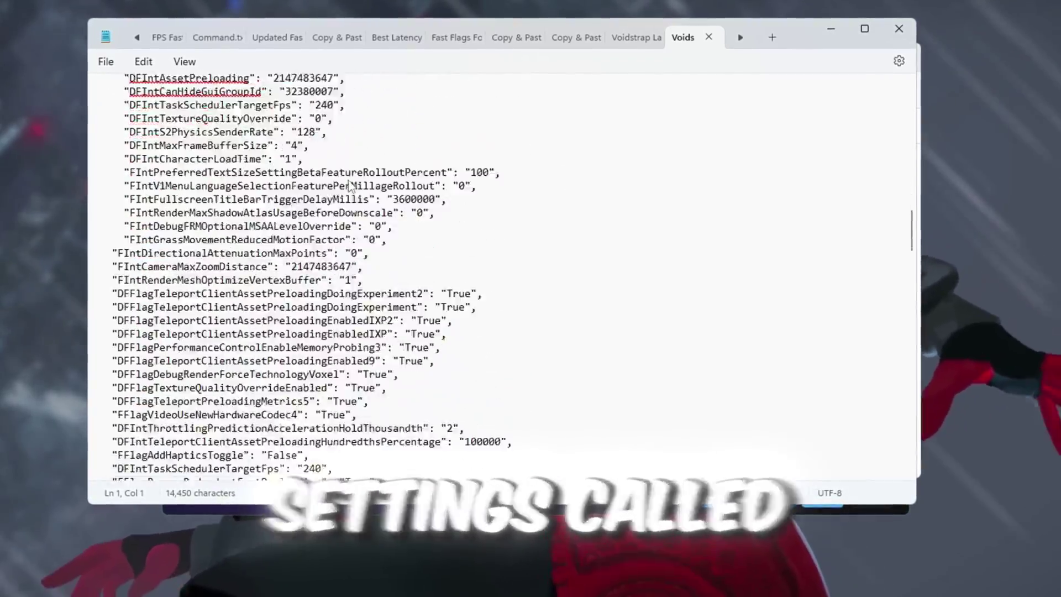
scroll(347, 187, "down", 20)
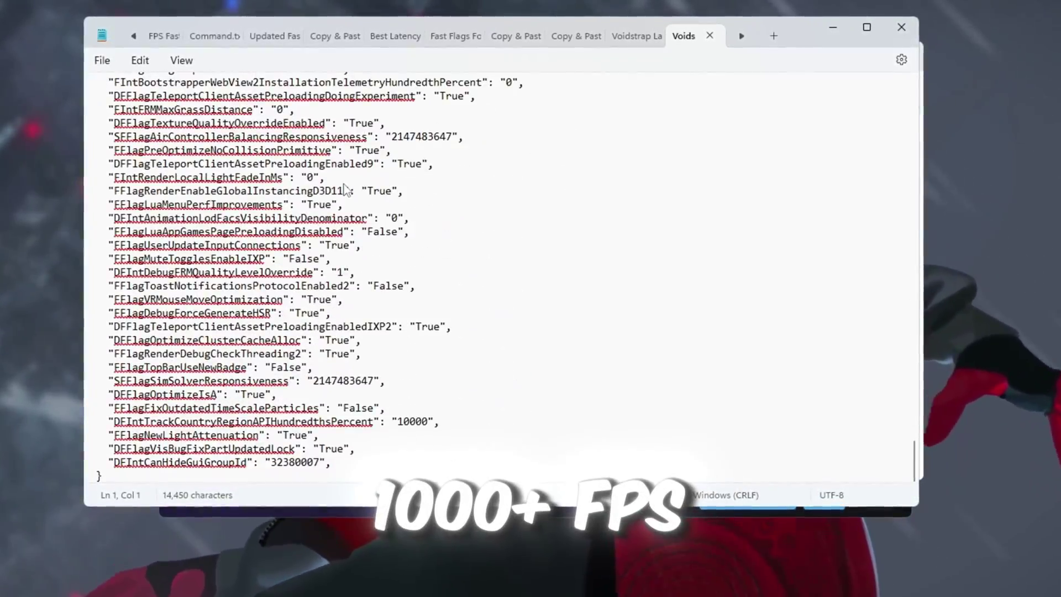
key("ctrl+a")
scroll(343, 188, "up", 20)
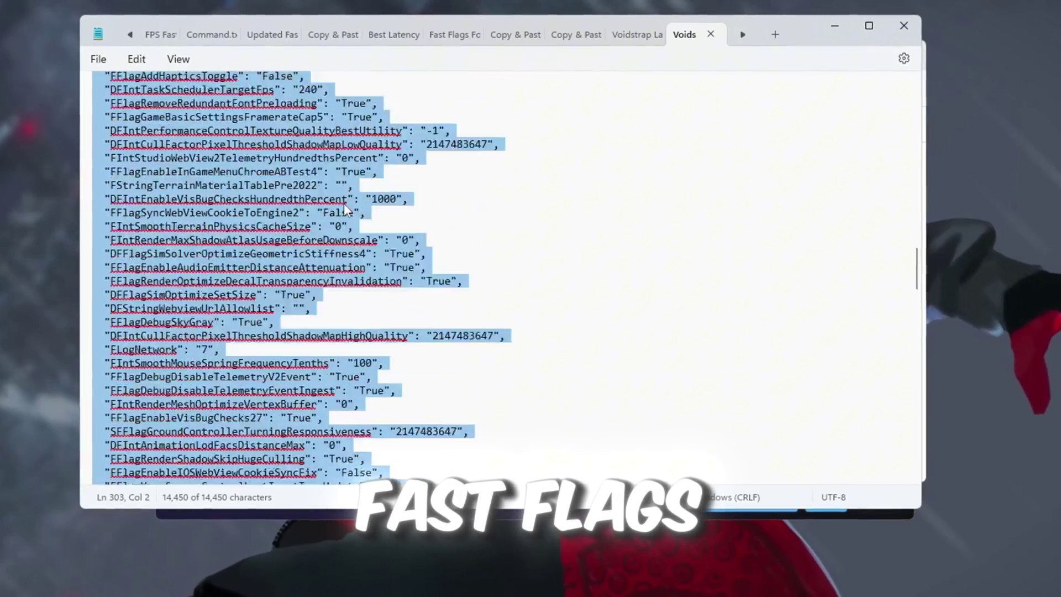
right_click(175, 143)
left_click(217, 220)
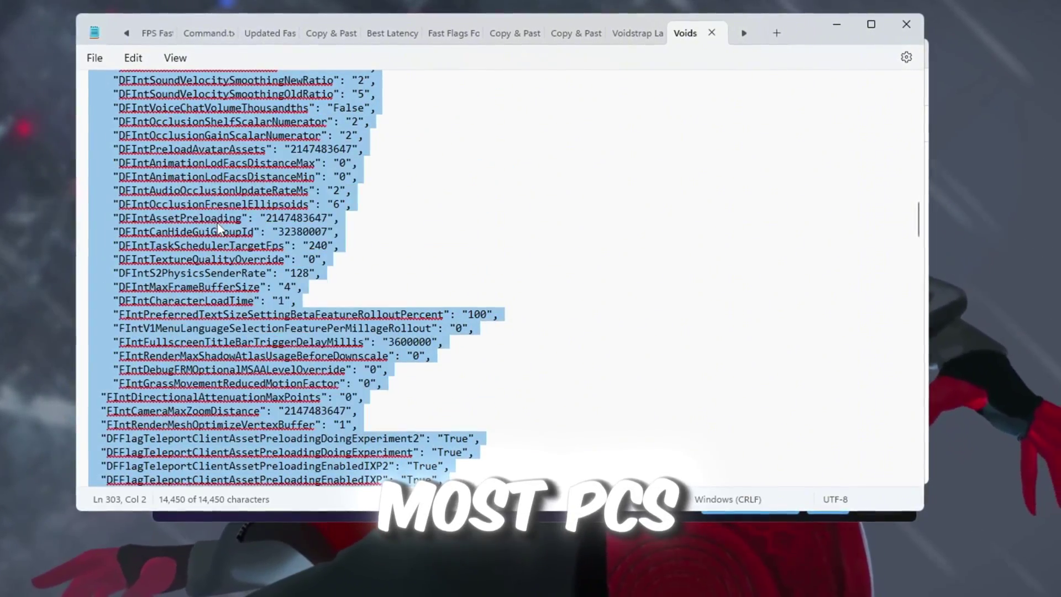
scroll(225, 230, "up", 6)
scroll(224, 229, "up", 20)
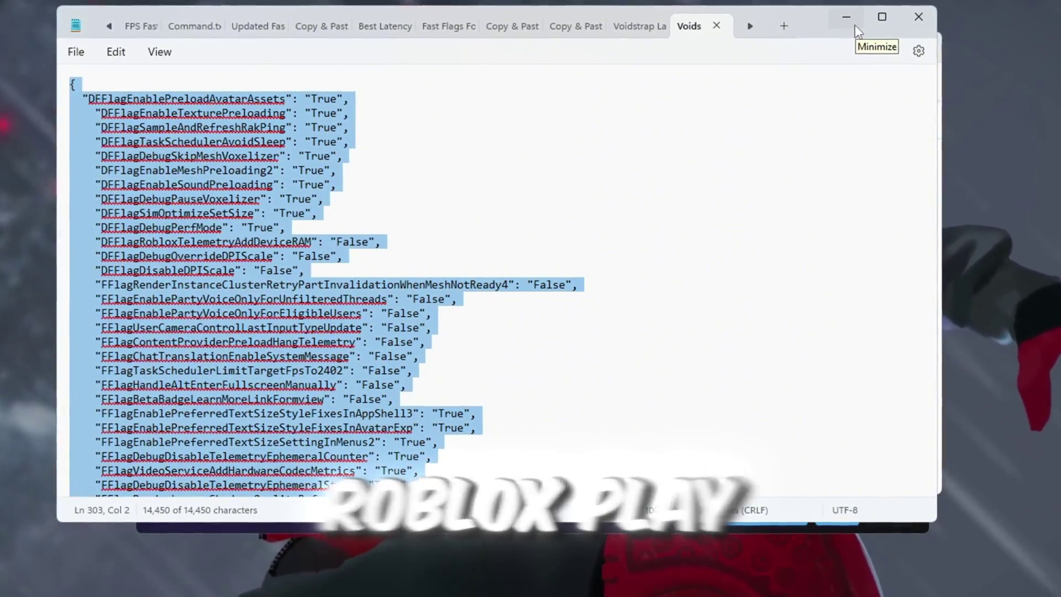
Return to Voidstrap and paste the copied fast flags into the JSON import text box
left_click(845, 17)
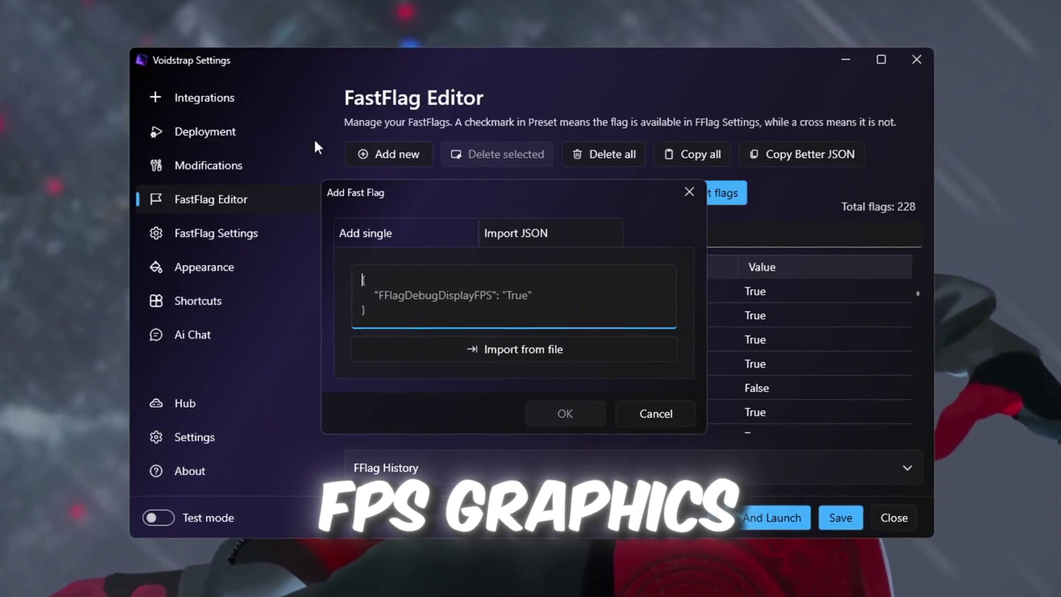
key("ctrl+v")
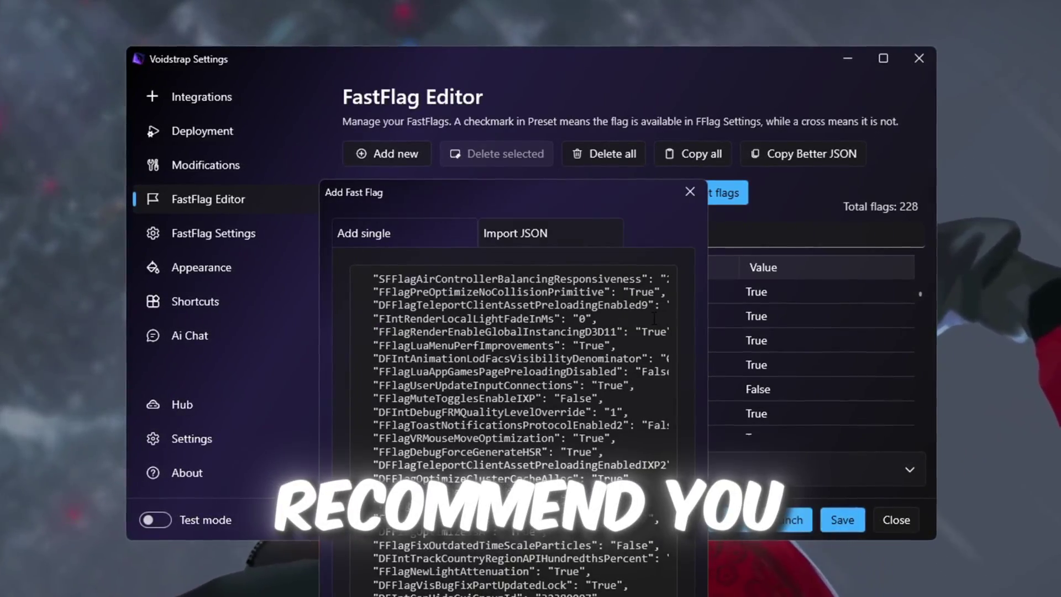
scroll(615, 321, "down", 15)
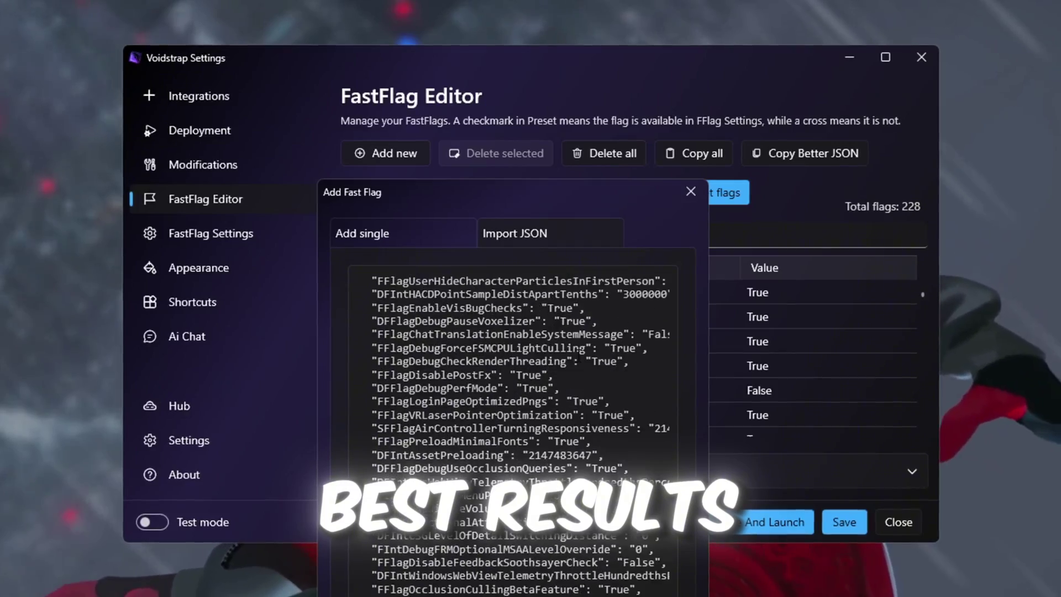
scroll(574, 358, "down", 10)
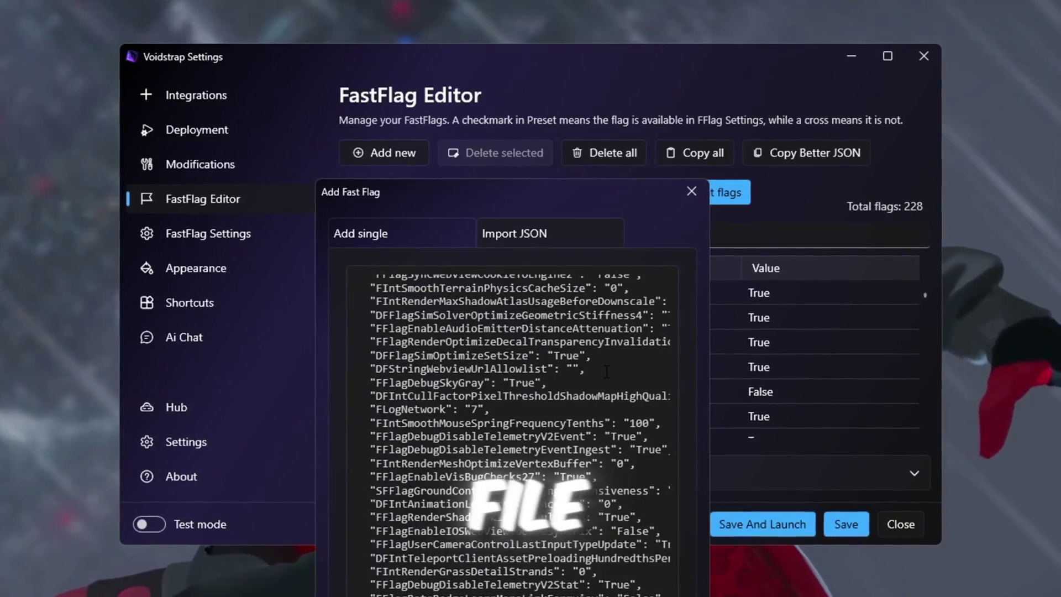
scroll(606, 371, "down", 10)
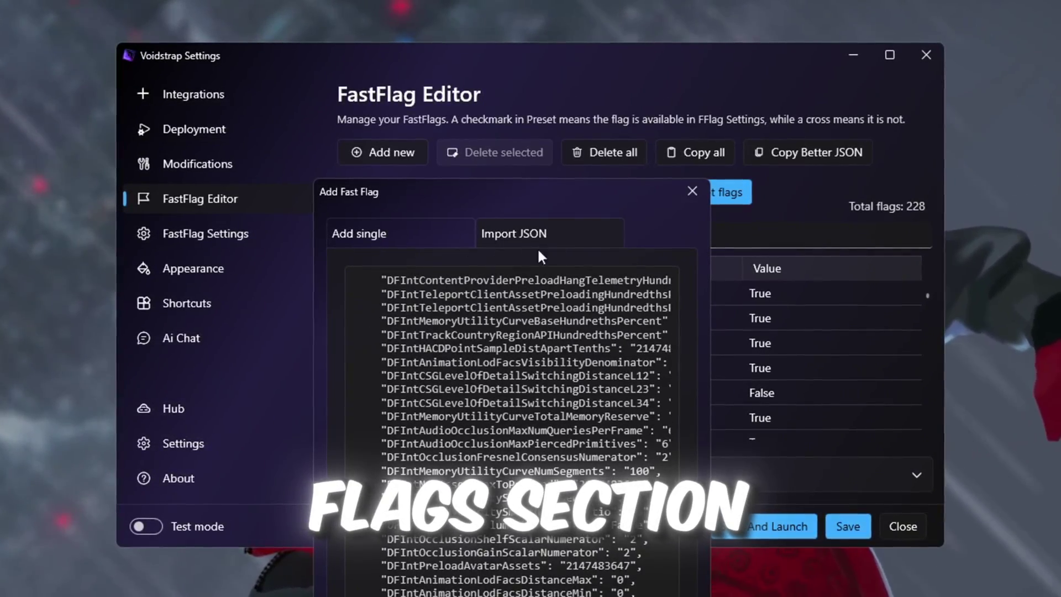
scroll(552, 387, "up", 15)
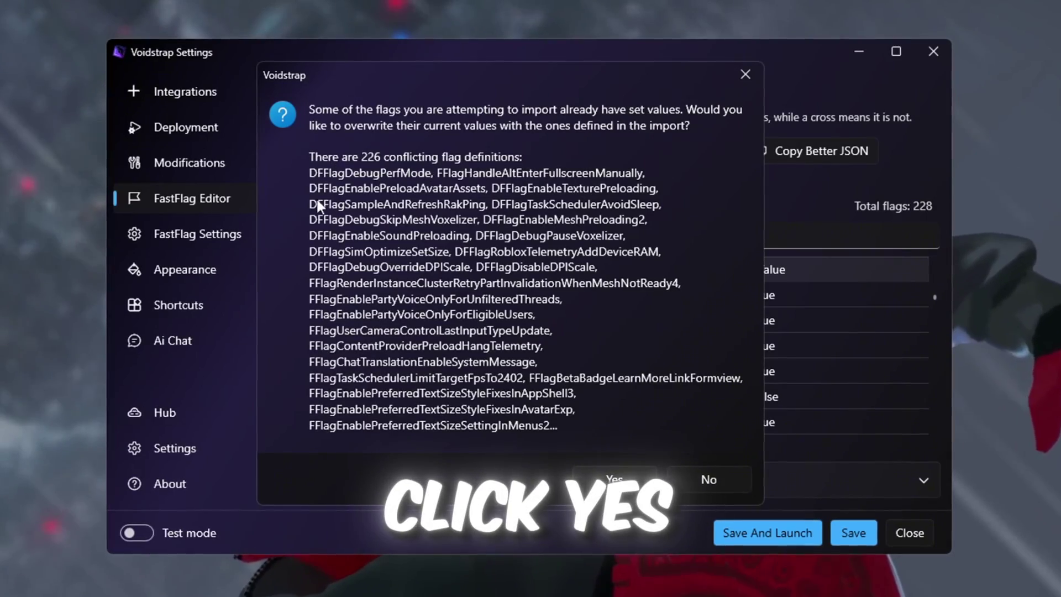
Overwrite the conflicting flags with the imported values and save the Voidstrap settings
left_click(614, 479)
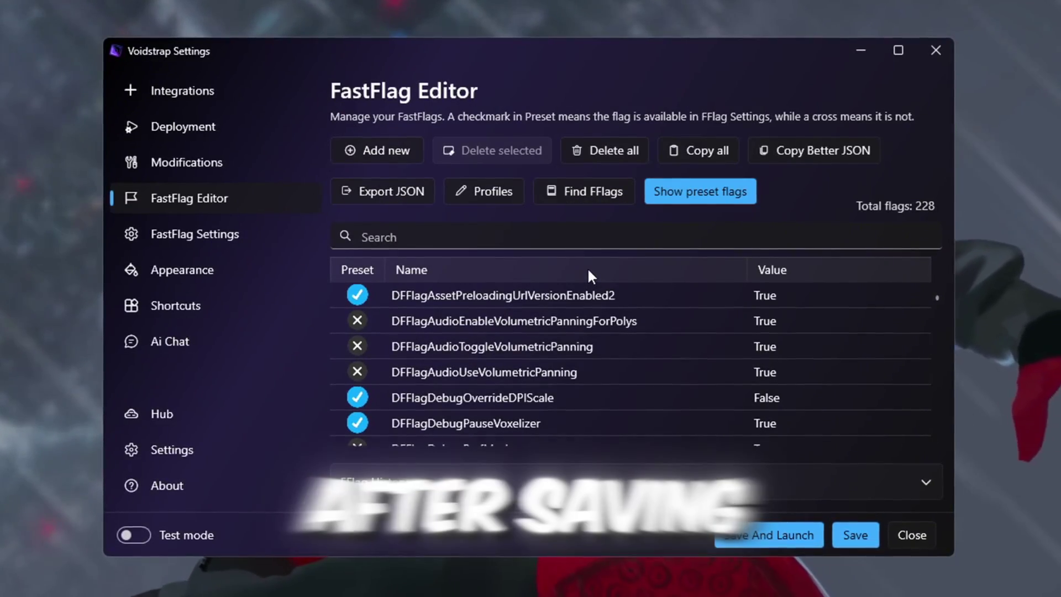
left_click(853, 538)
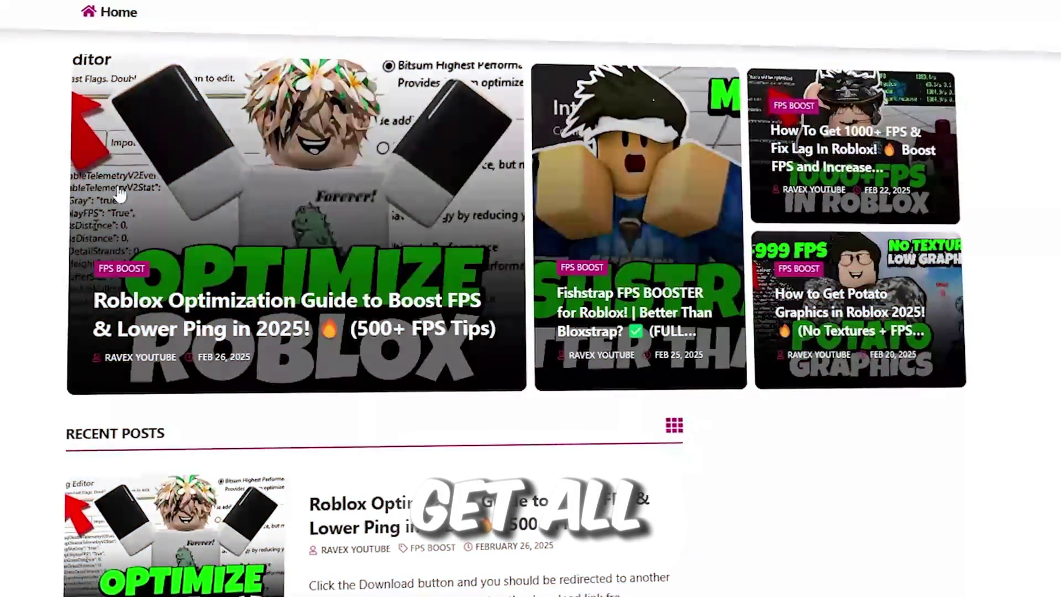
scroll(457, 232, "down", 3)
scroll(530, 298, "down", 10)
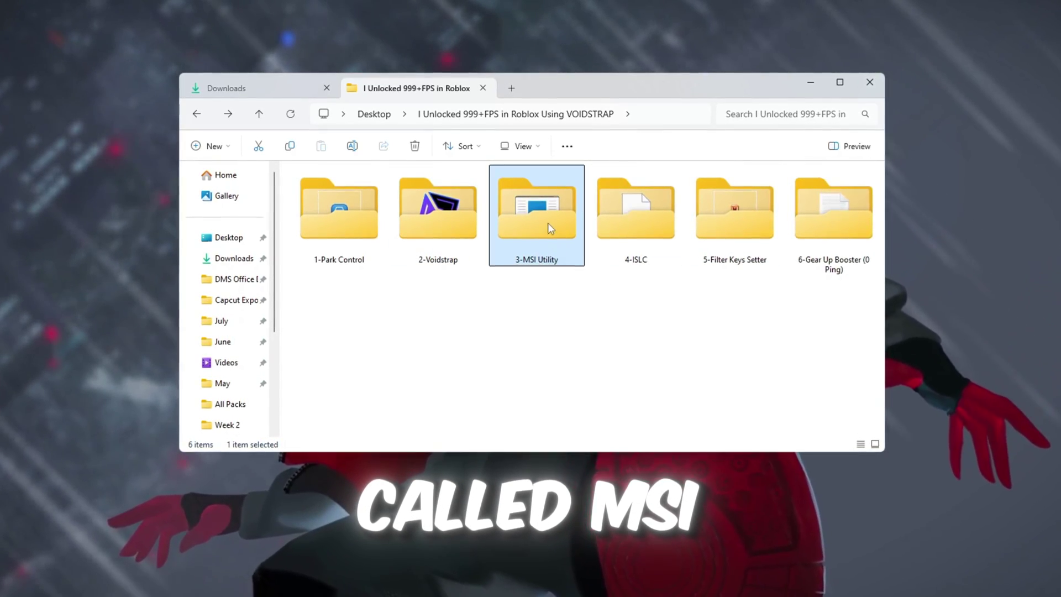
Open the 3-MSI Utility folder and launch MSI Mode Utility 3.0.exe
double_click(548, 223)
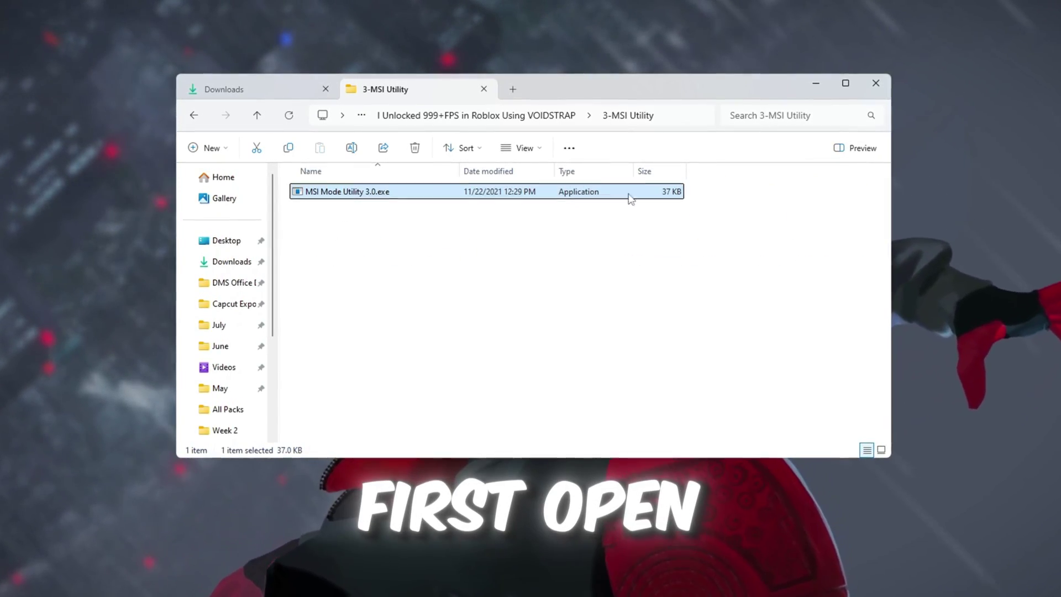
left_click(471, 284)
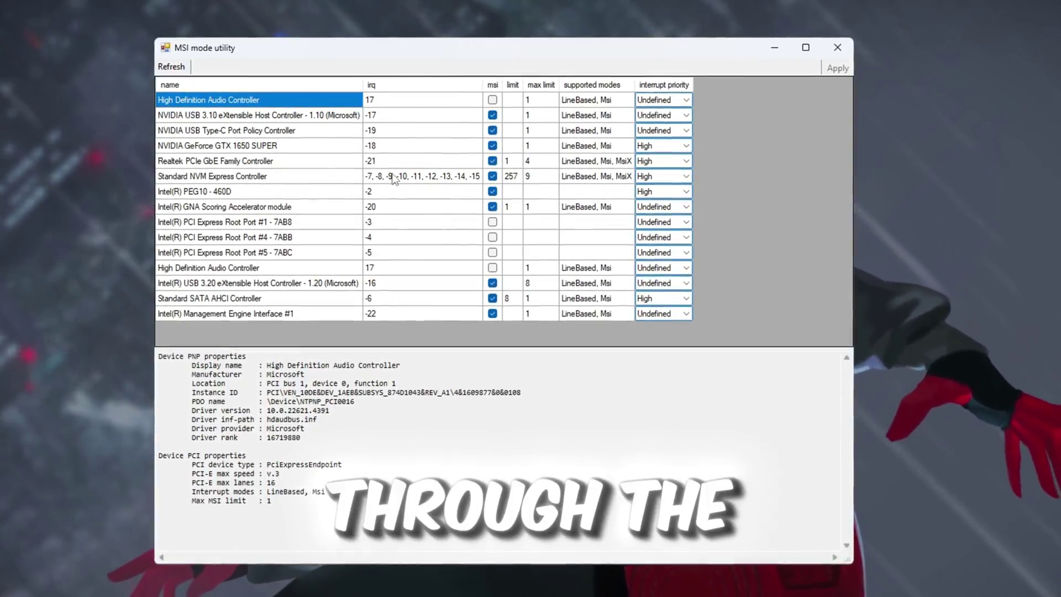
Select the NVIDIA GeForce GTX 1650 SUPER device and set its interrupt priority to High
key("Down")
key("Down")
key("Down")
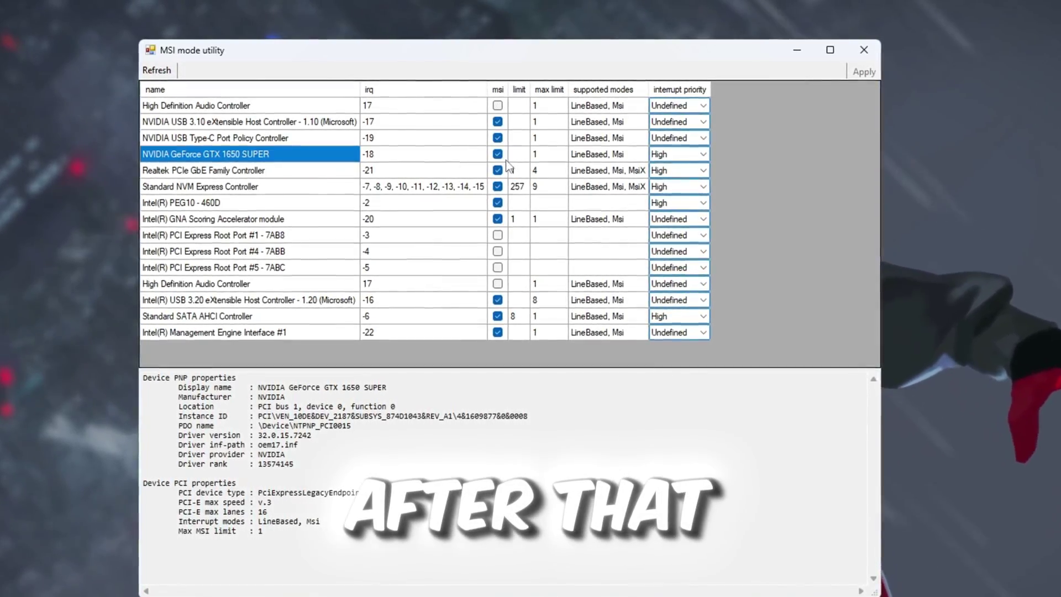
left_click(700, 154)
left_click(683, 197)
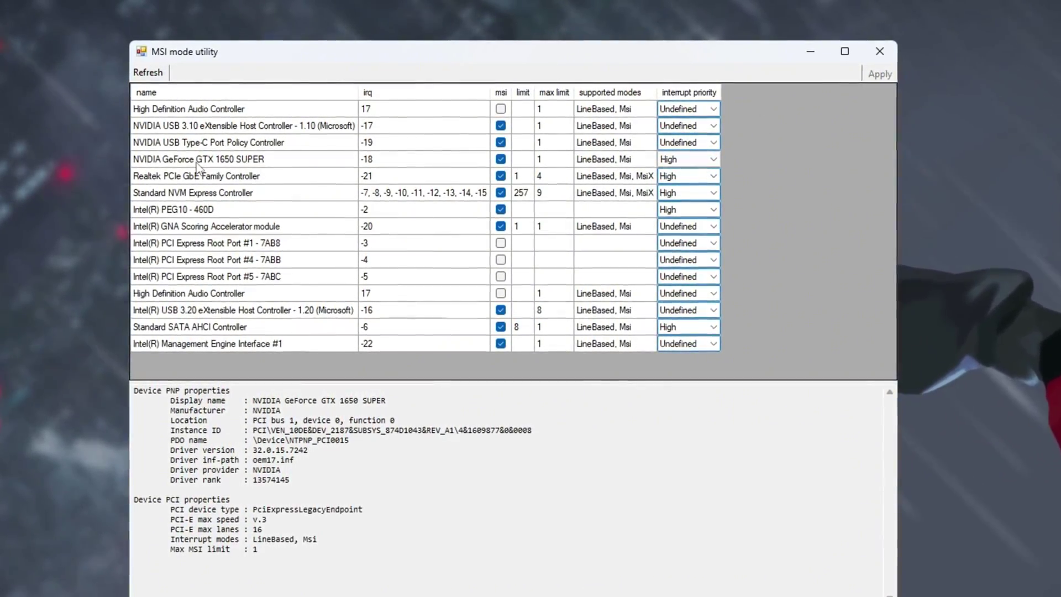
Select the Intel(R) PEG10 - 460D device and set its interrupt priority to High
left_click(188, 211)
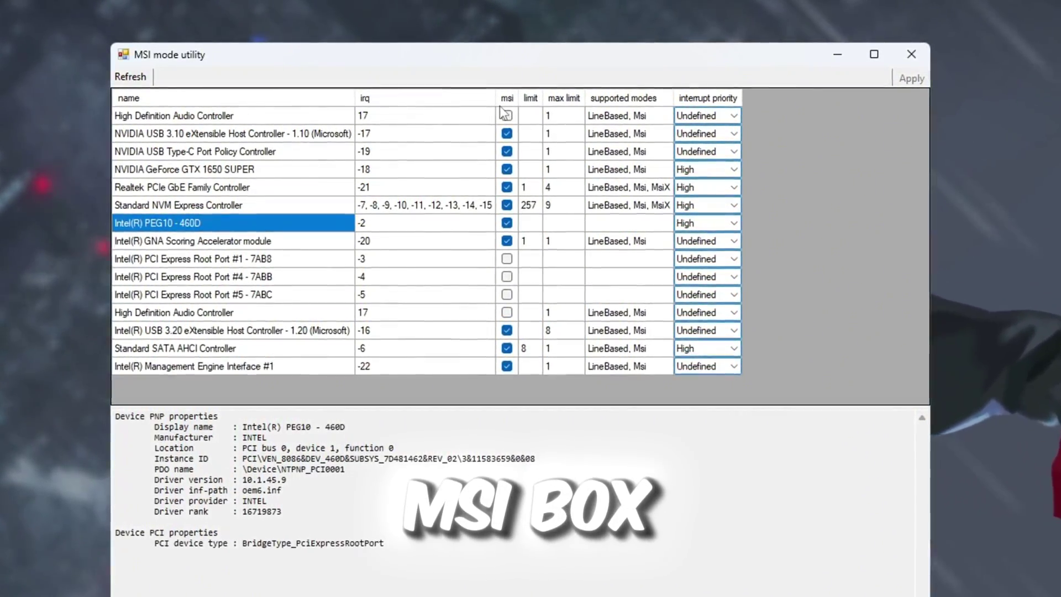
left_click(734, 223)
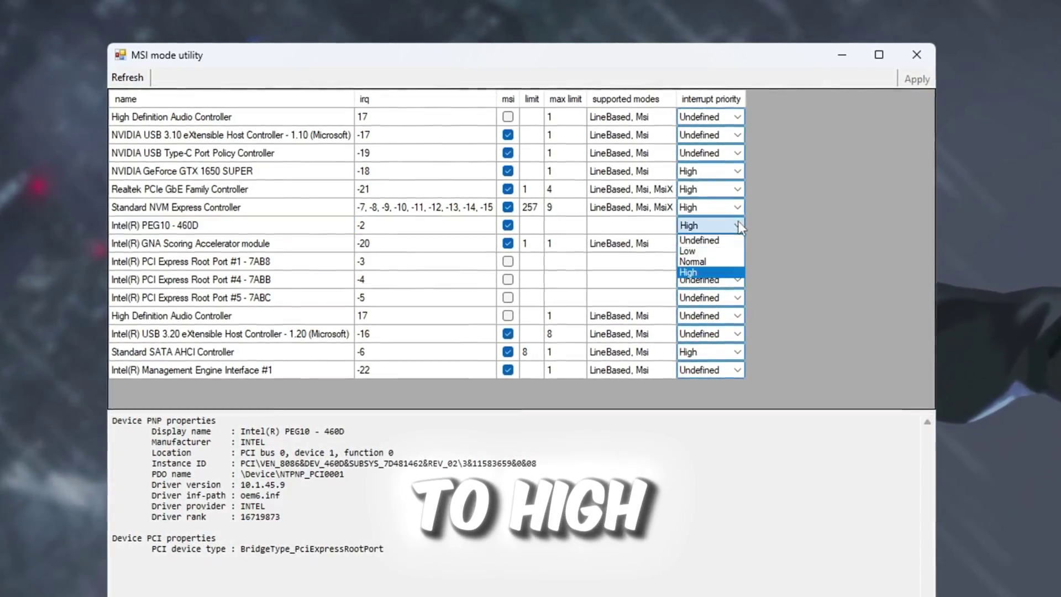
left_click(736, 273)
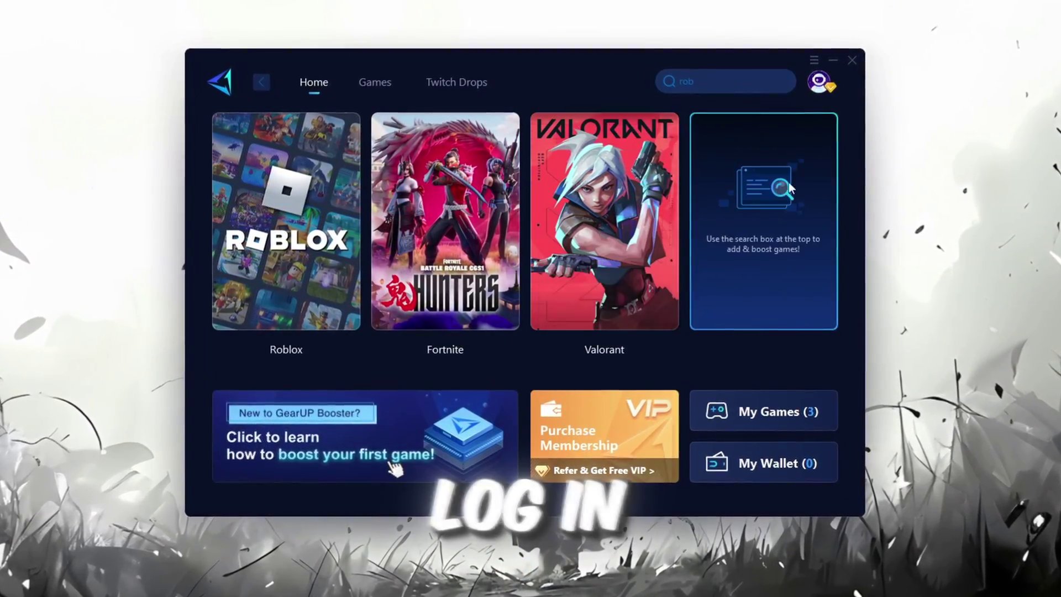
In GearUP Booster, browse the catalogue of supported popular games and return to the home page
left_click(813, 84)
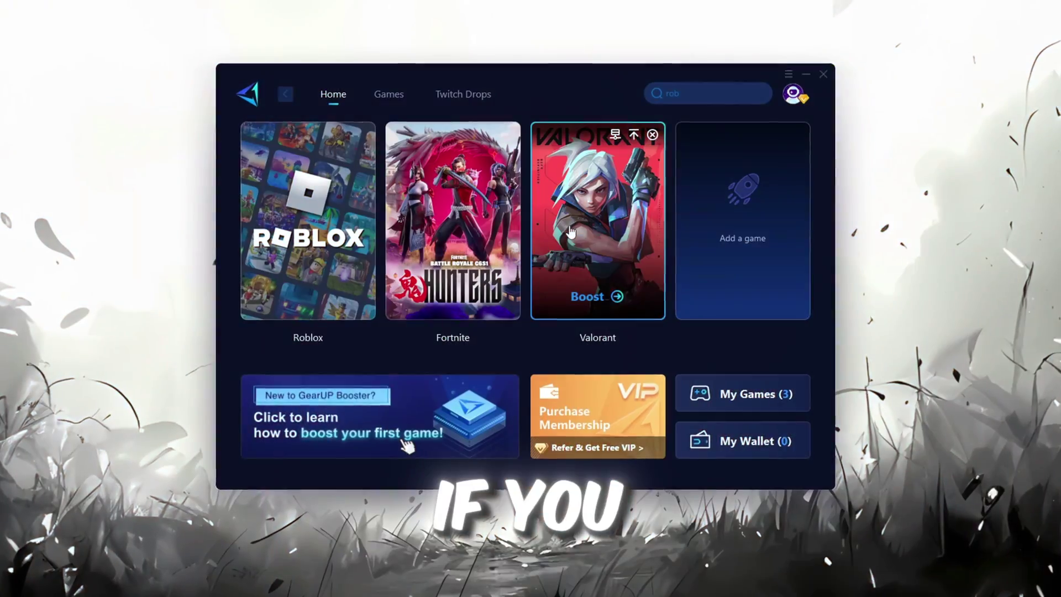
left_click(386, 92)
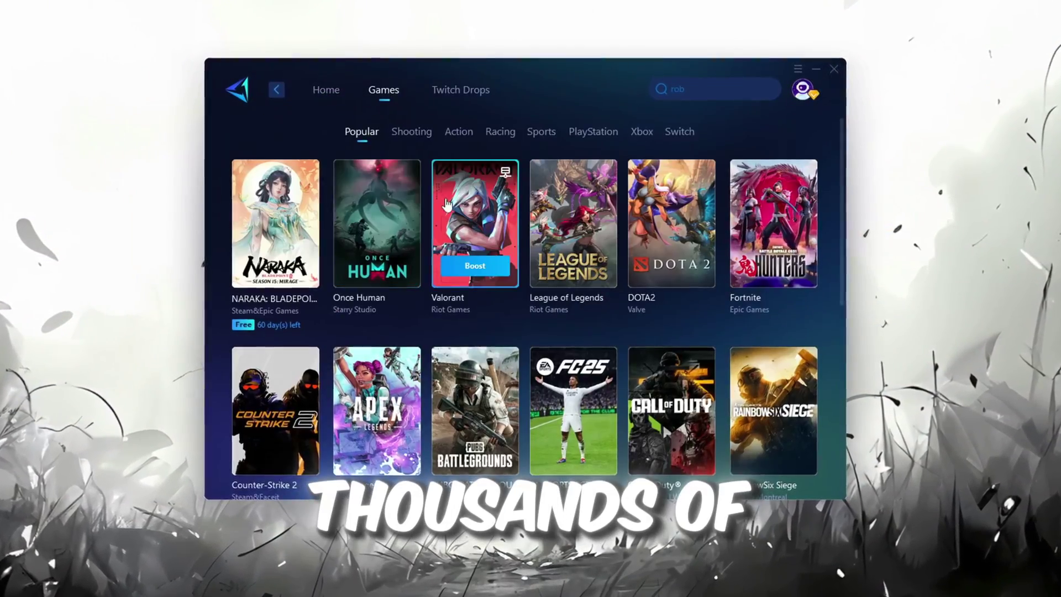
scroll(508, 273, "down", 8)
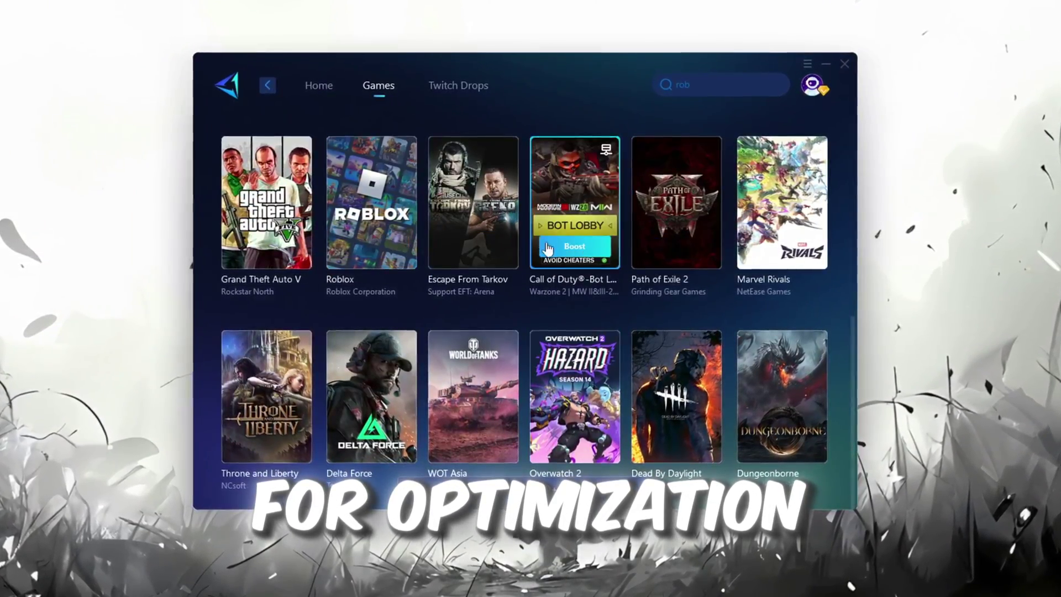
scroll(574, 249, "up", 8)
left_click(315, 83)
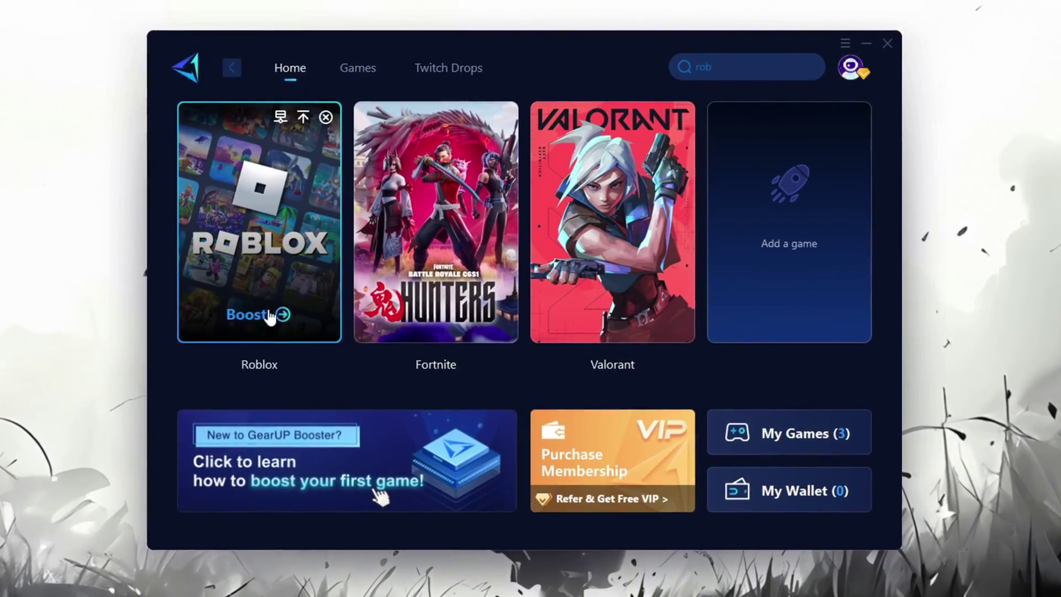
Start boosting Roblox and review the game server regions, keeping the region on Auto server
left_click(260, 324)
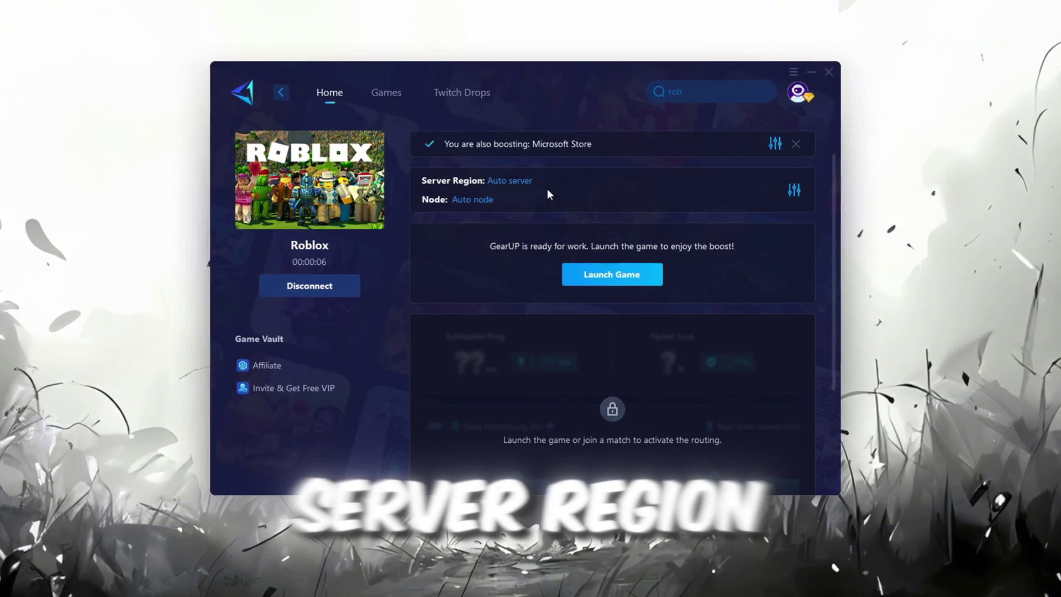
left_click(509, 180)
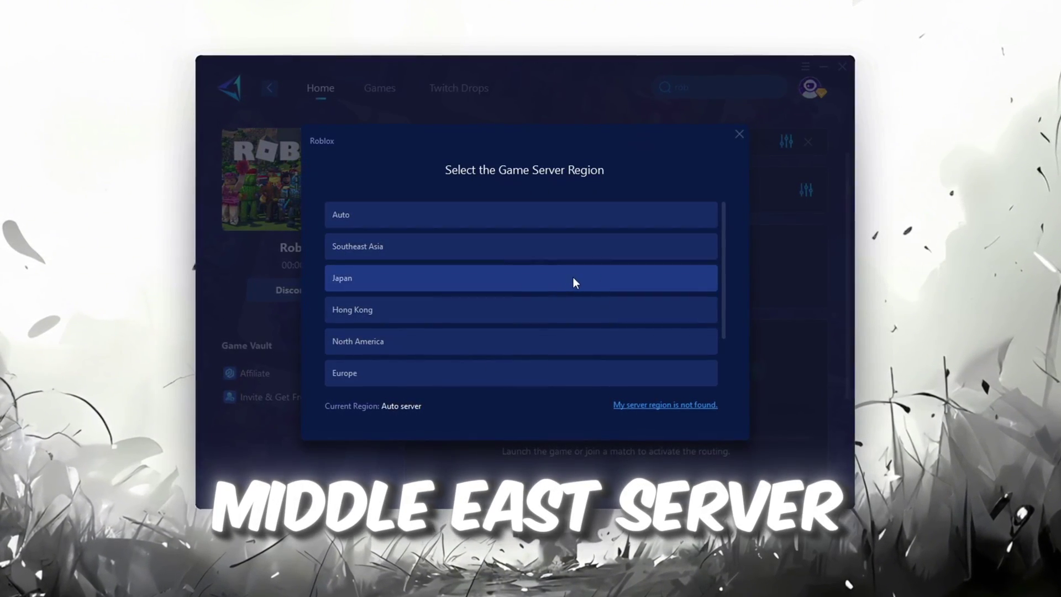
scroll(552, 276, "down", 1)
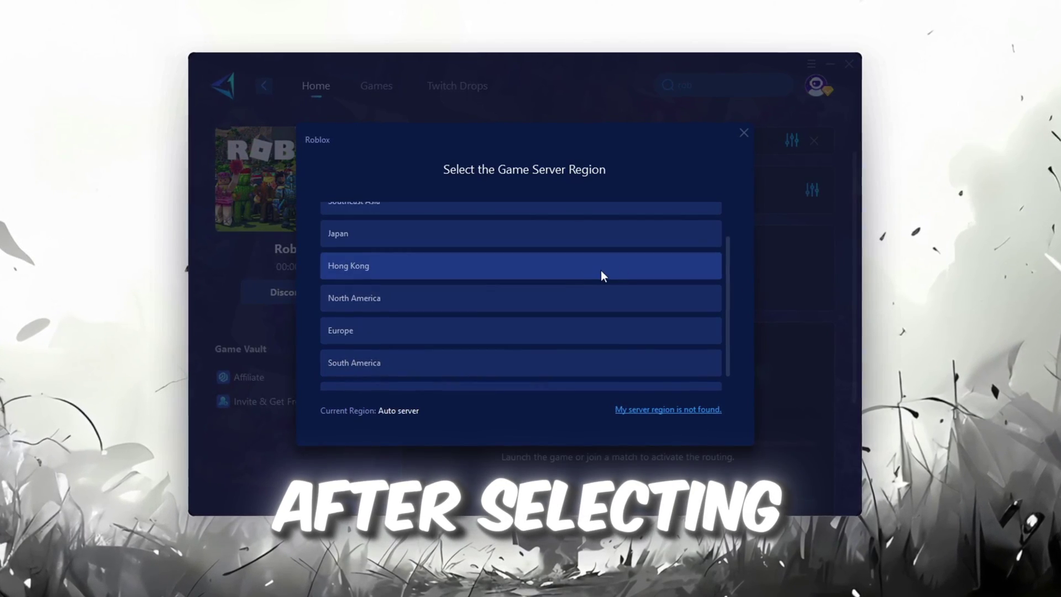
left_click(745, 133)
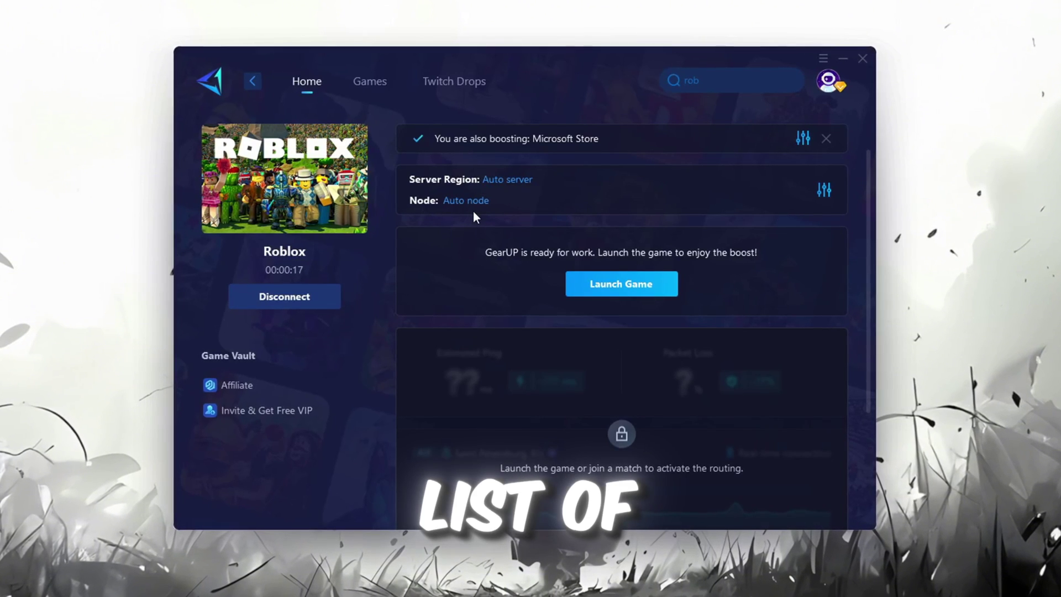
Review the nodes offered for the Roblox server without changing the selection, and close GearUP Booster
left_click(468, 202)
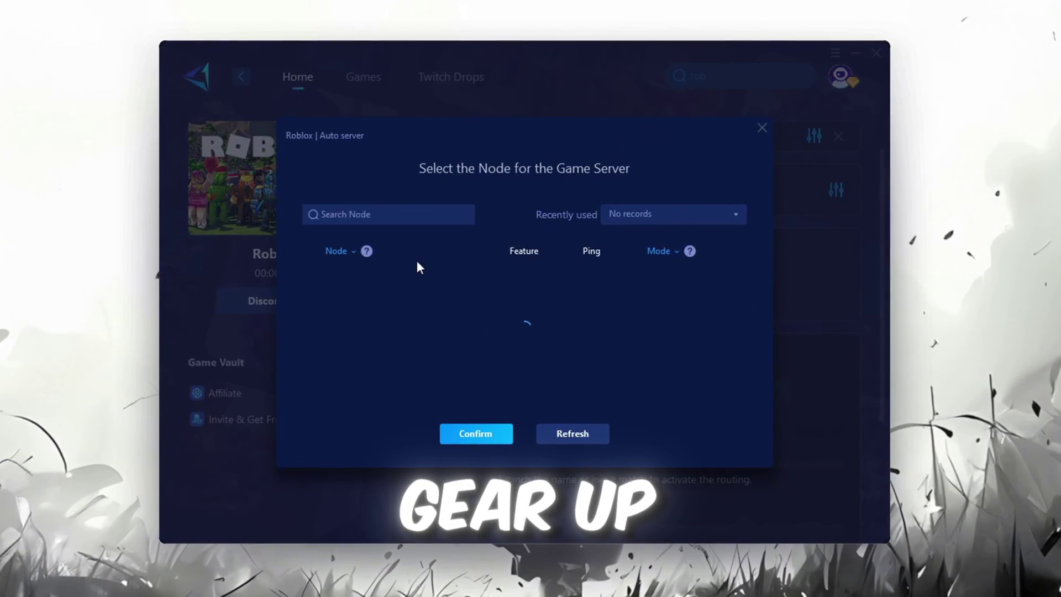
scroll(545, 327, "down", 3)
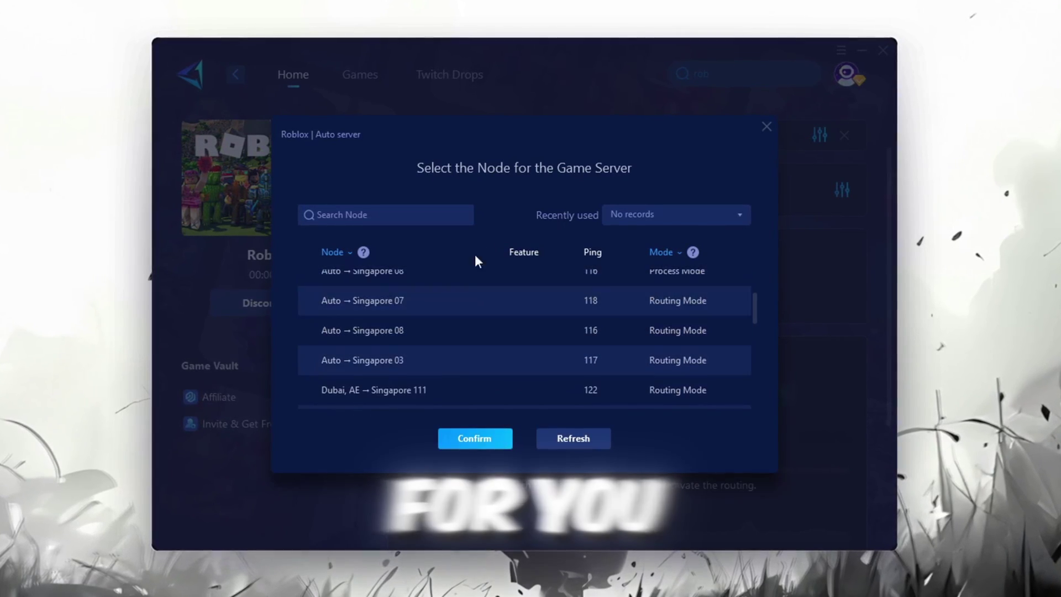
left_click(767, 127)
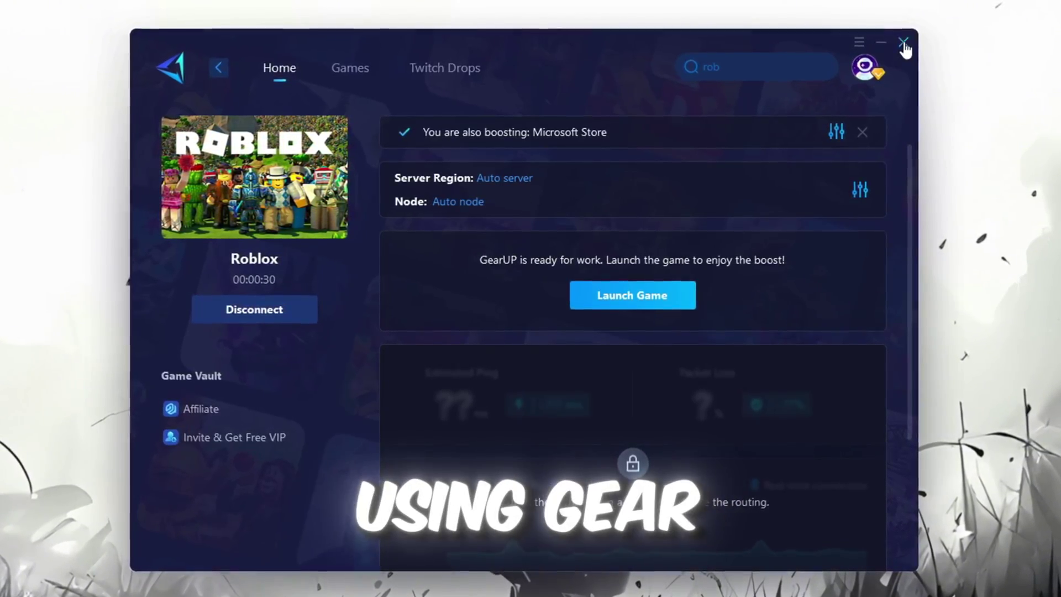
left_click(904, 48)
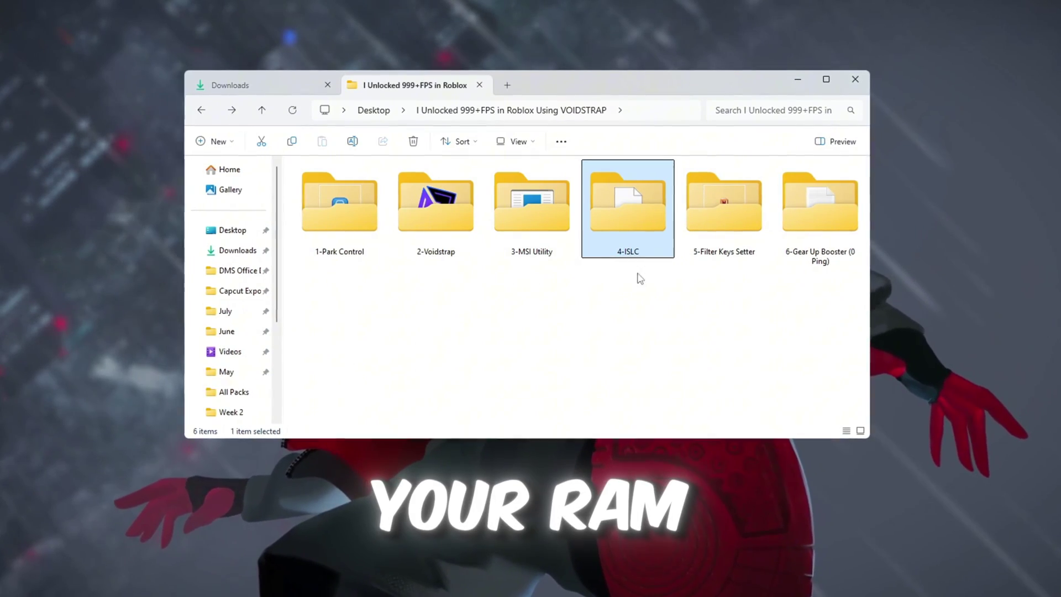
Open the 4-ISLC folder, launch Intelligent standby list cleaner ISLC.exe and minimize the folder window
double_click(633, 209)
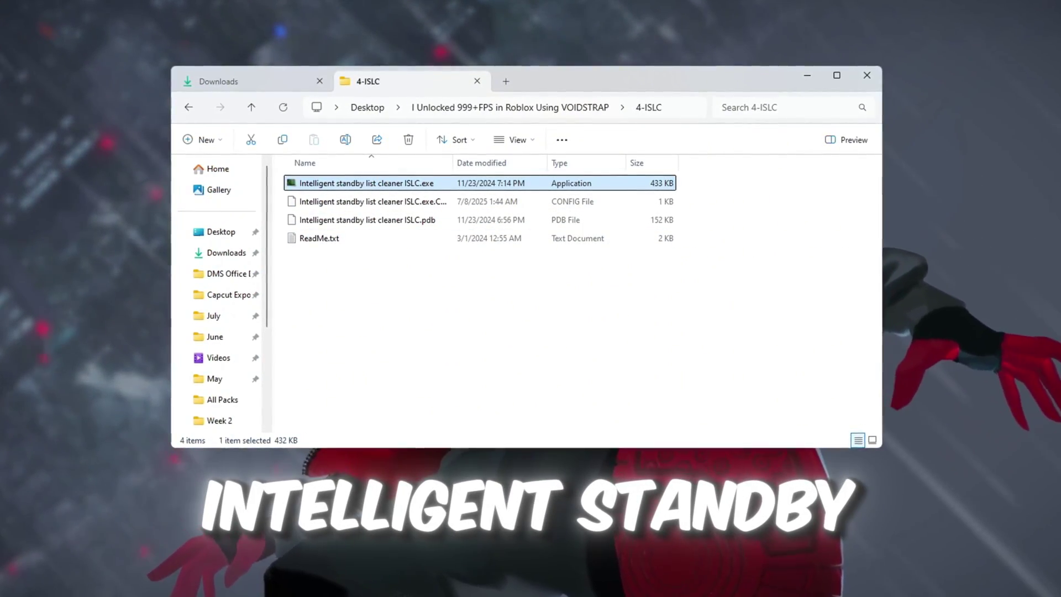
key("Return")
left_click(811, 74)
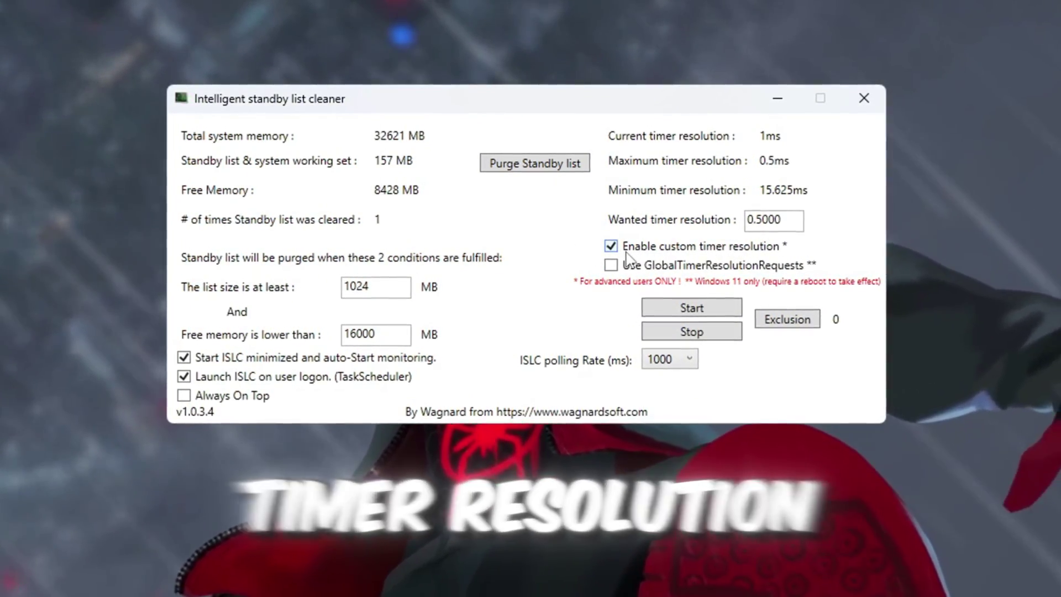
Check the wanted timer resolution value and set the ISLC polling rate to 10000 ms
left_click_drag(748, 220, 802, 220)
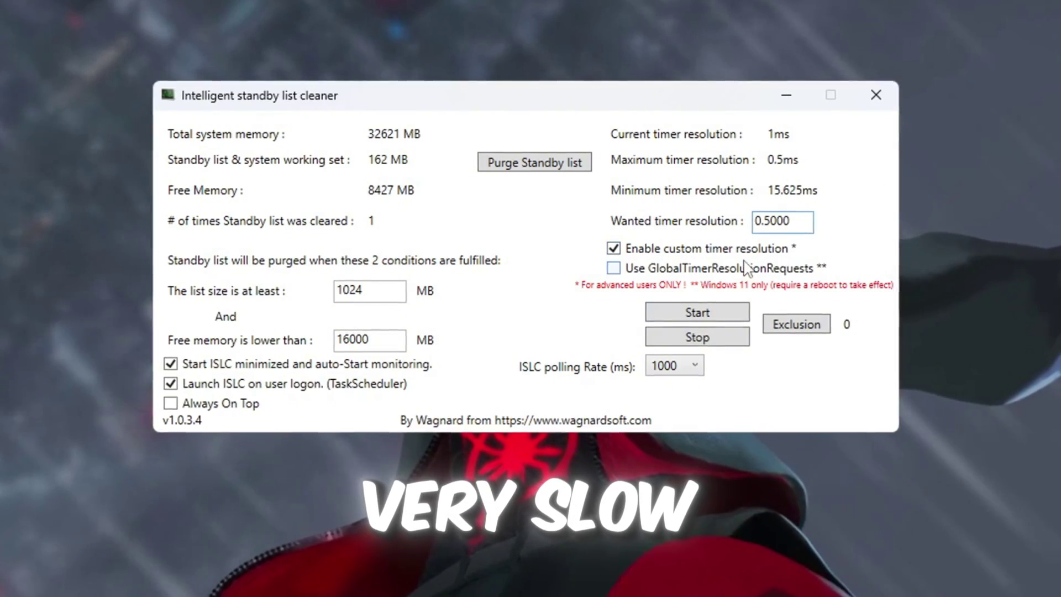
double_click(795, 221)
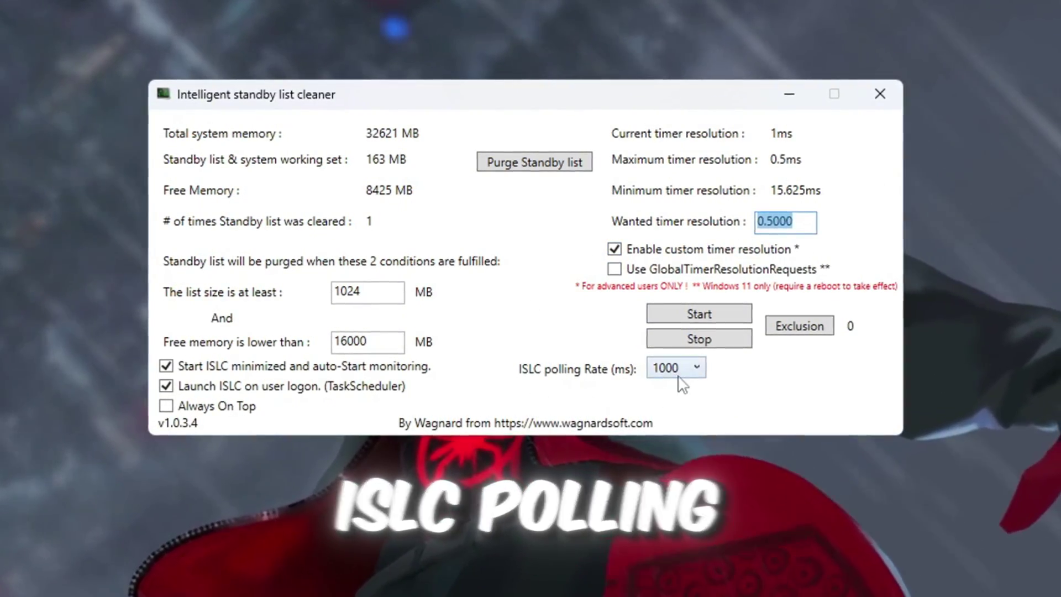
left_click(678, 375)
key("Escape")
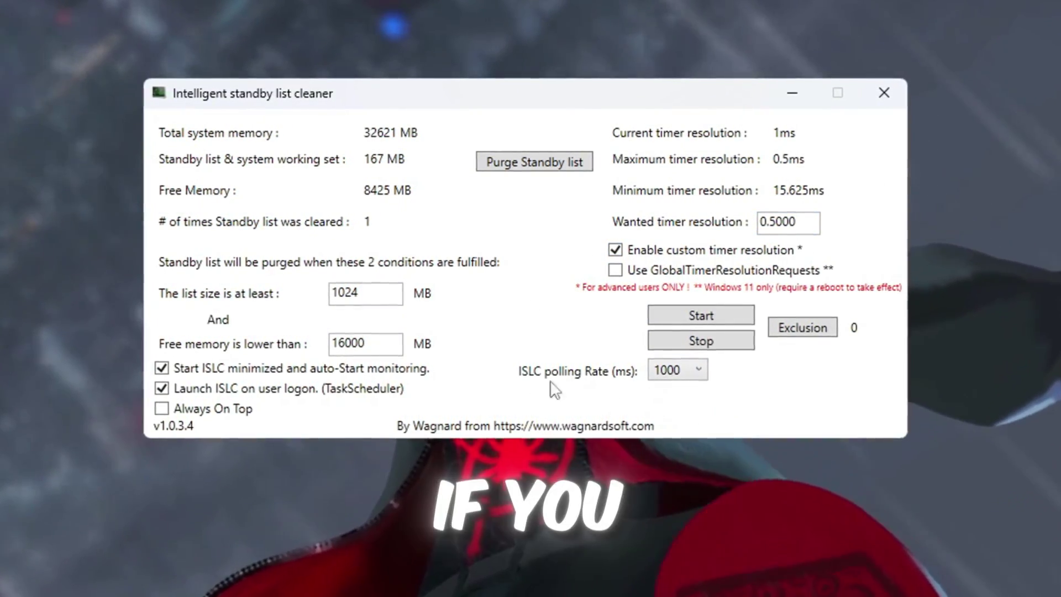
left_click(678, 375)
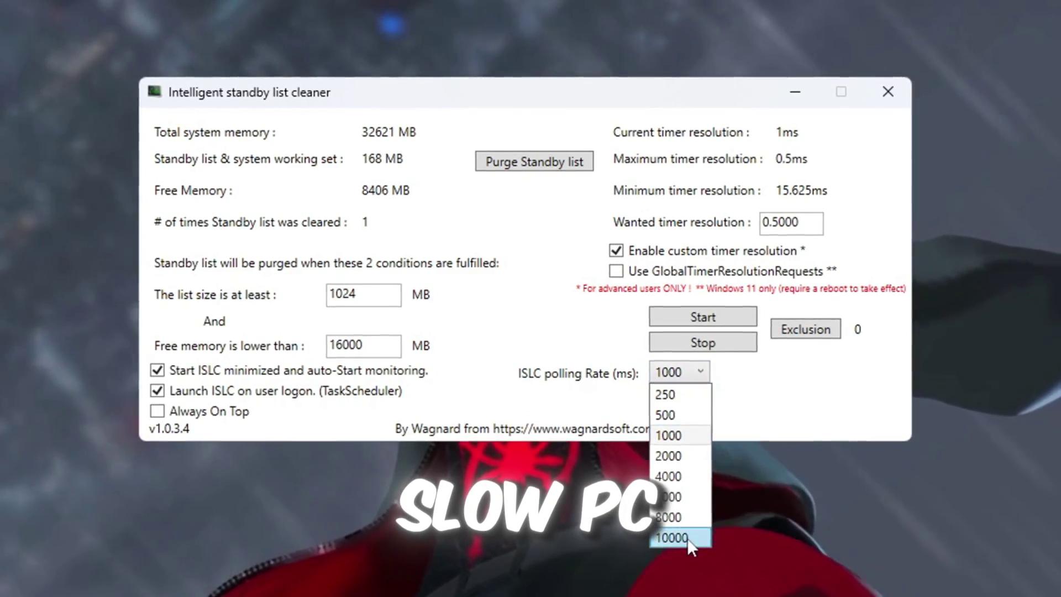
left_click(687, 536)
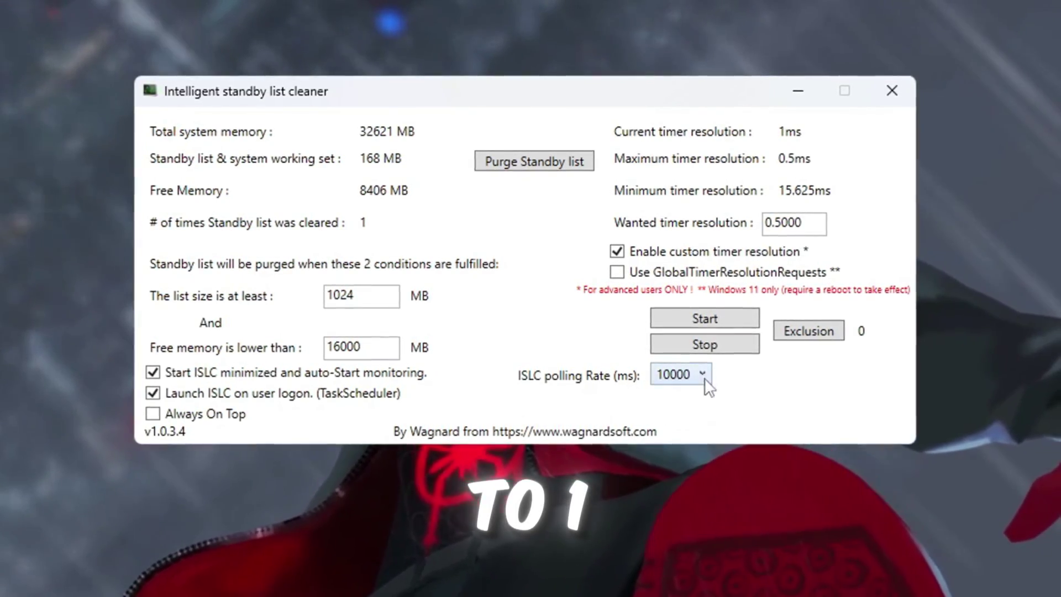
Set the ISLC polling rate to 1000 ms and start the standby list monitoring
left_click(702, 377)
left_click(685, 438)
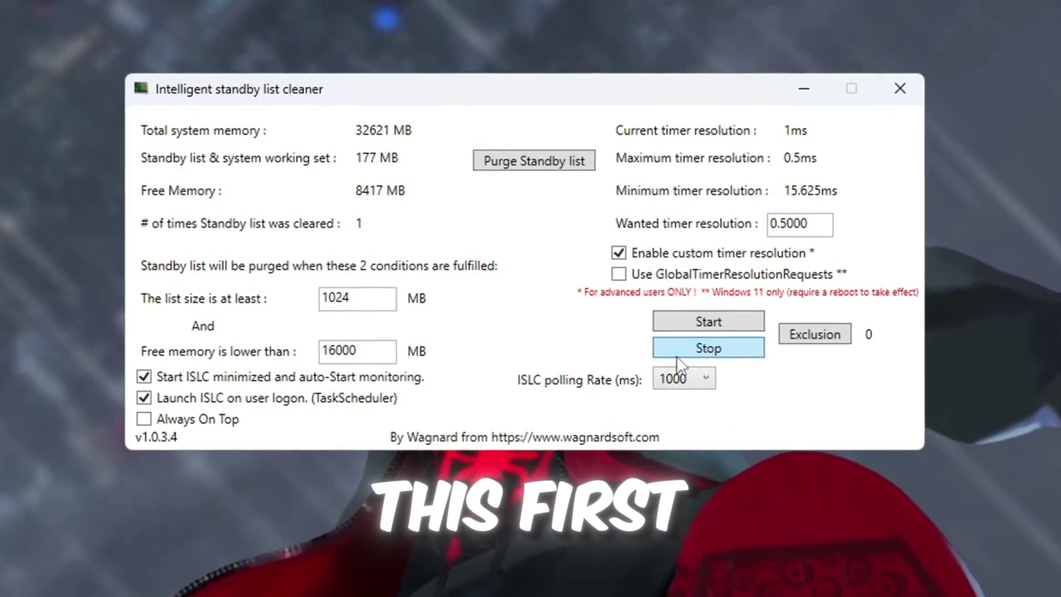
left_click(697, 325)
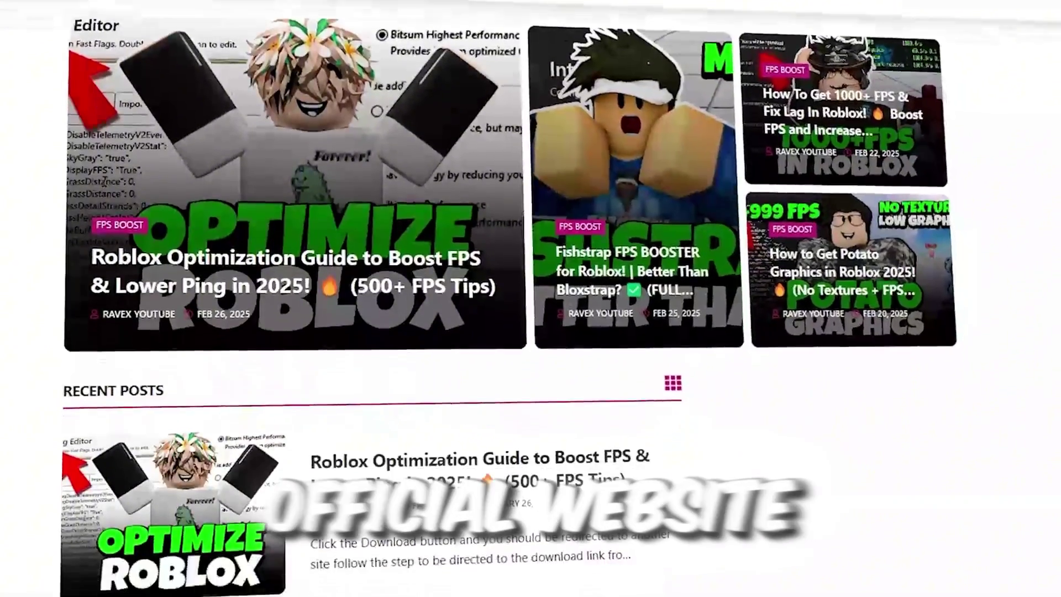
scroll(243, 196, "down", 3)
scroll(387, 298, "down", 10)
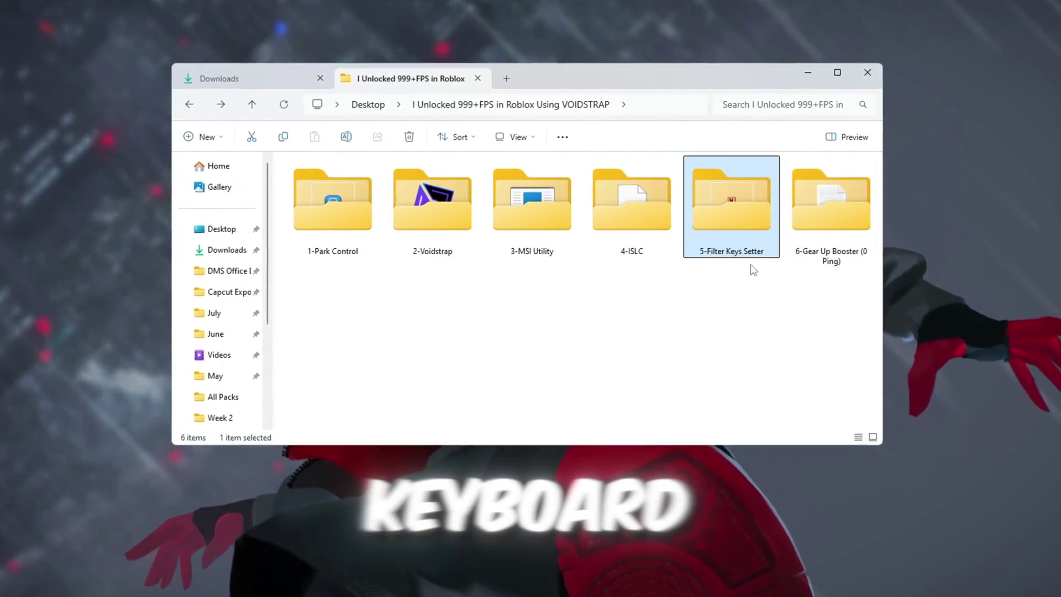
Open the 5-Filter Keys Setter folder and launch FilterKeysSetter.exe
double_click(724, 231)
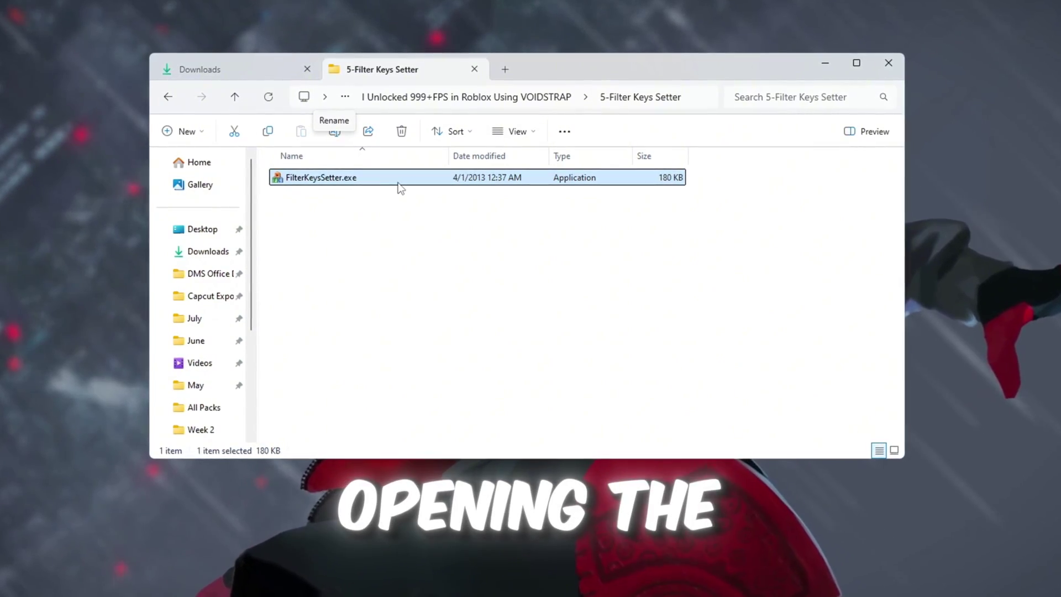
double_click(398, 187)
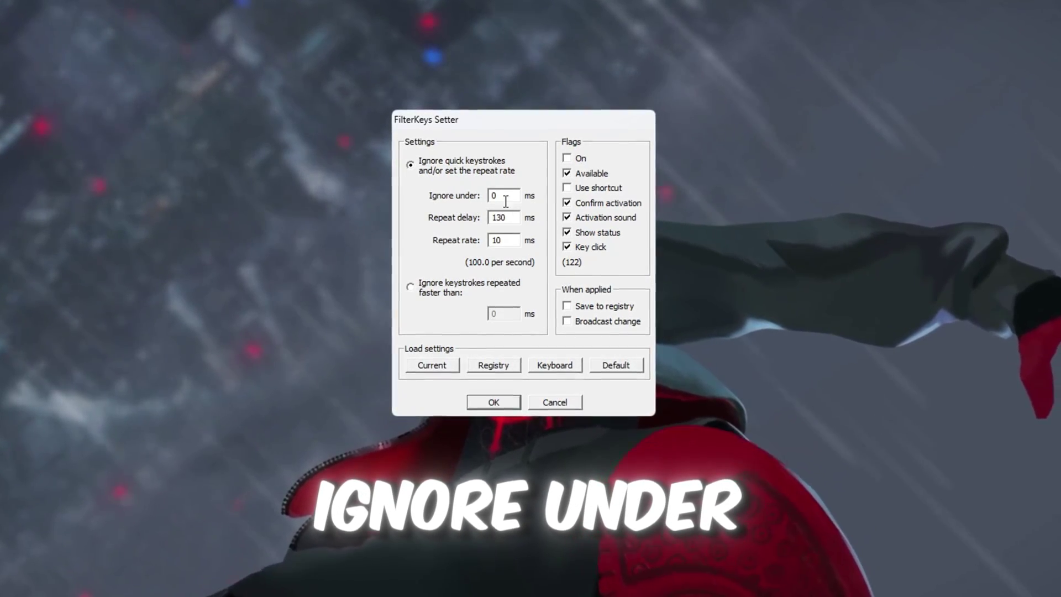
Set the FilterKeys repeat rate to 10 ms and enable saving the settings to the registry
key("Tab")
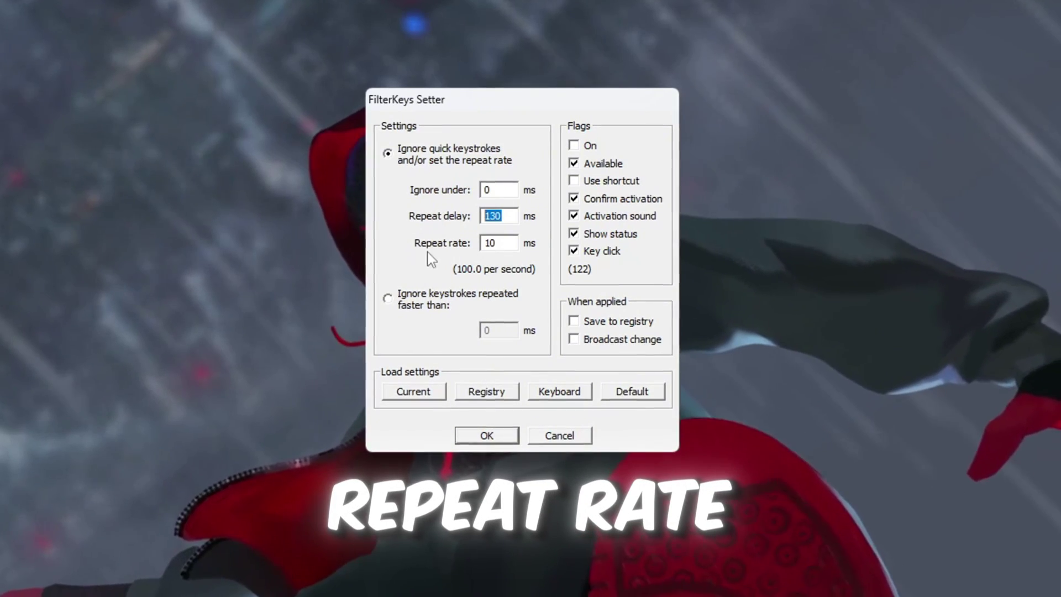
double_click(501, 244)
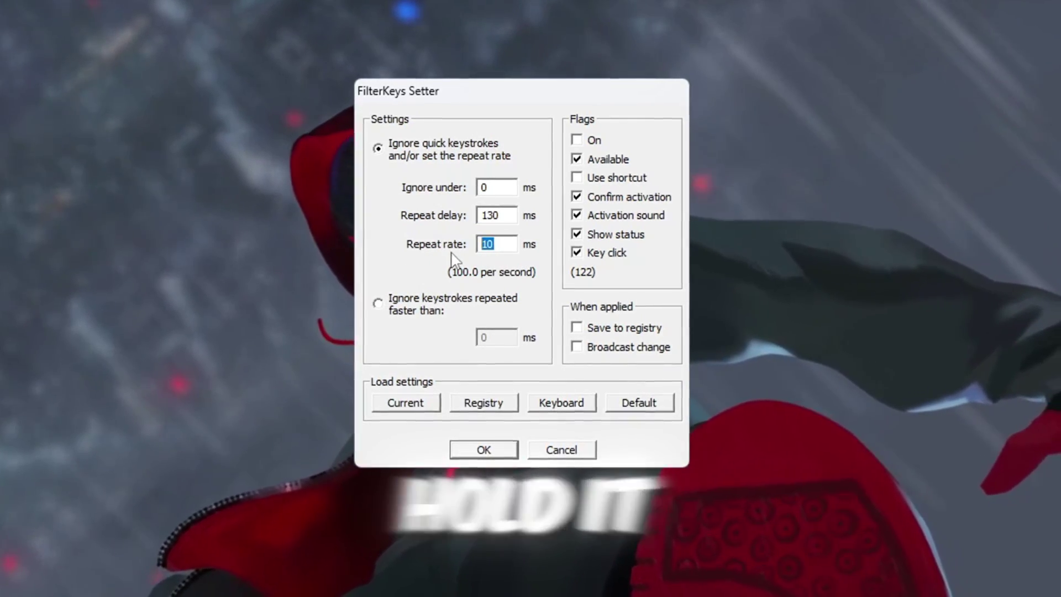
type("10")
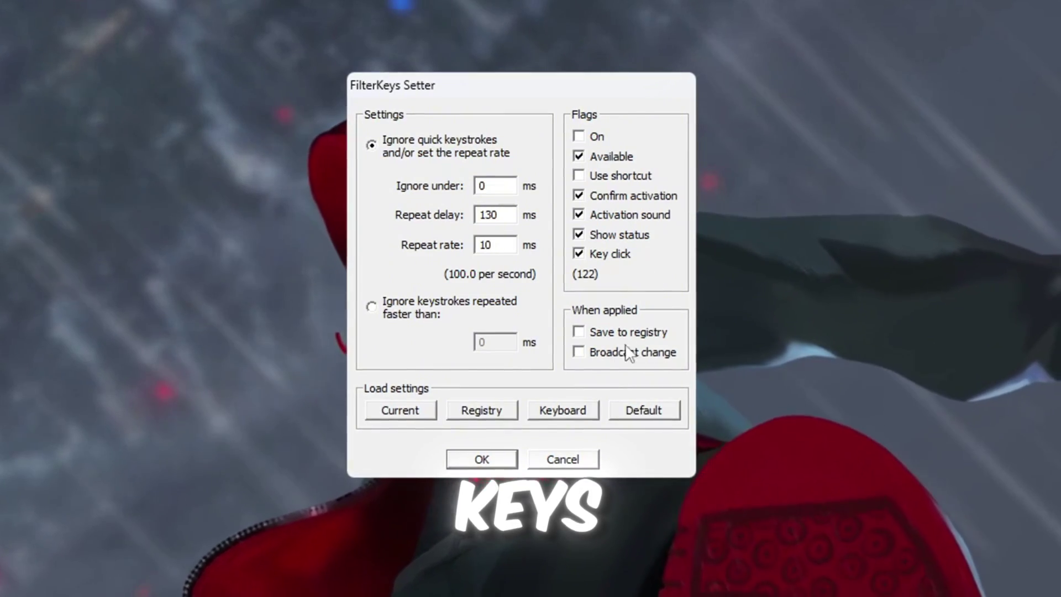
left_click(578, 333)
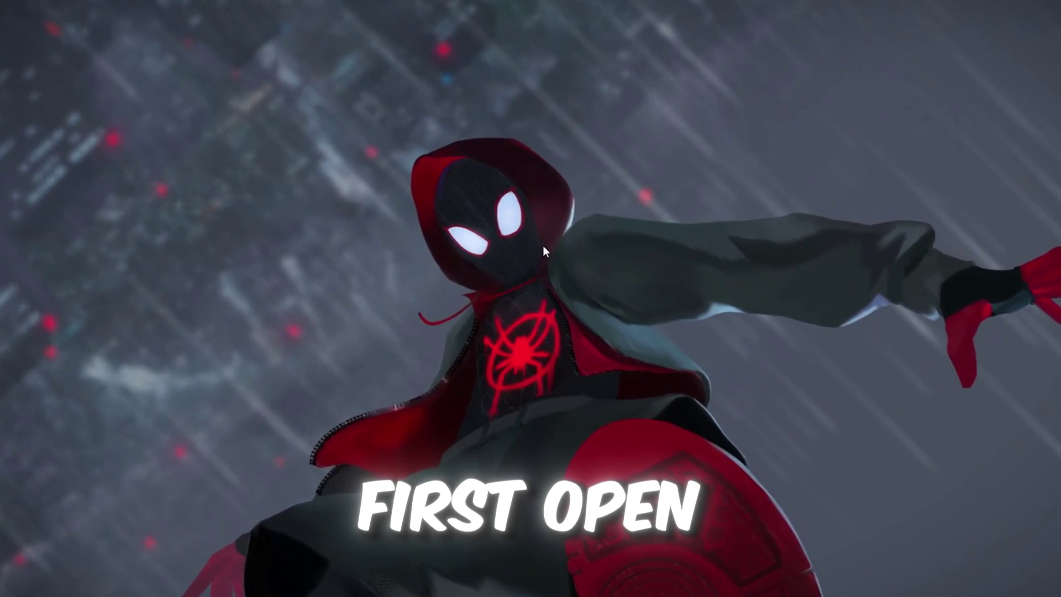
Open the Windows Storage Sense settings and have automatic cleanup of temporary system and app files enabled
key("super")
type("stora")
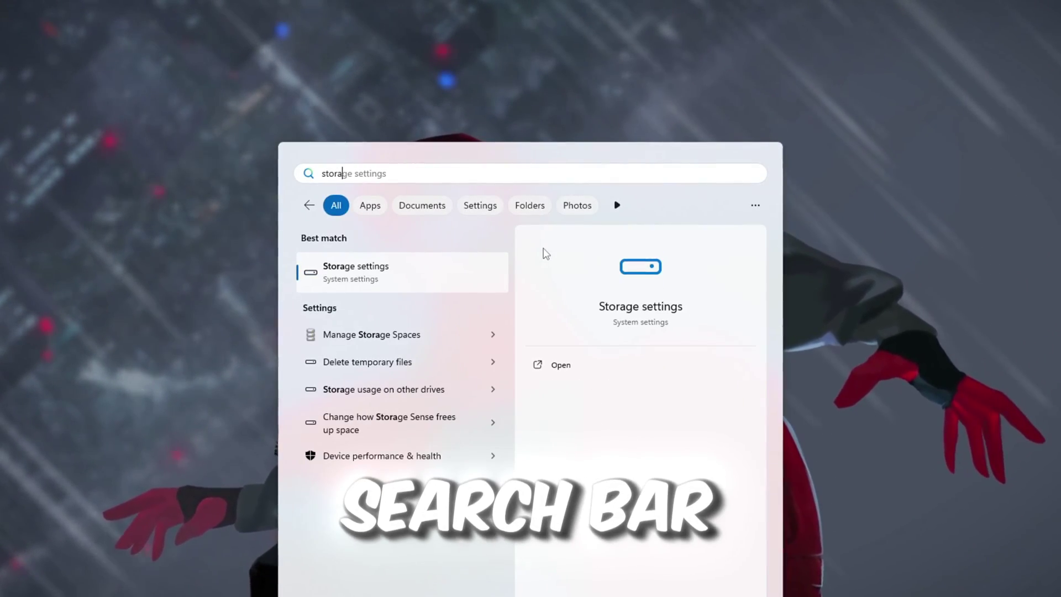
key("Return")
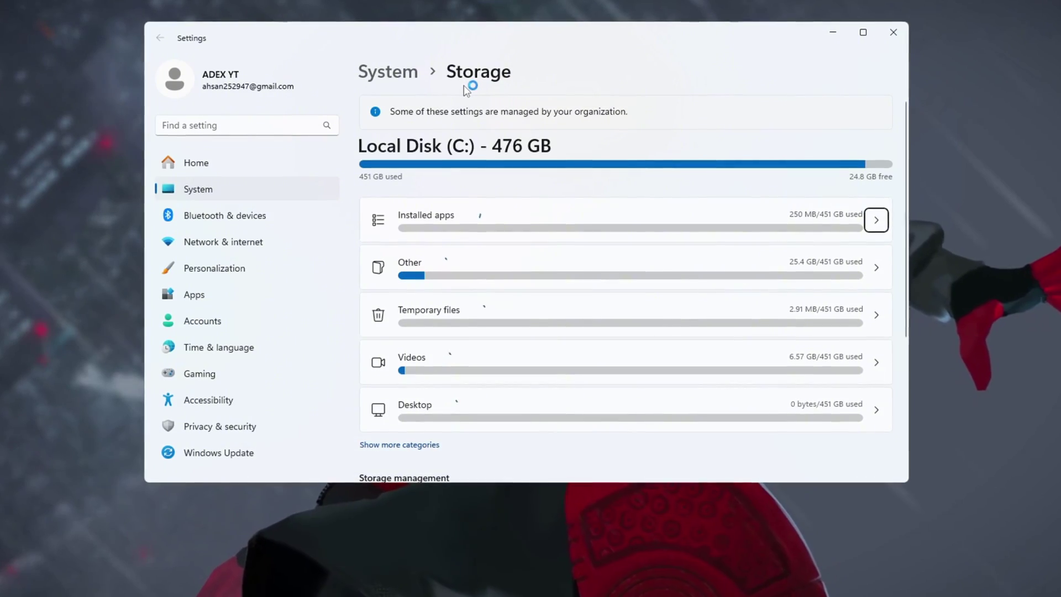
scroll(641, 267, "down", 5)
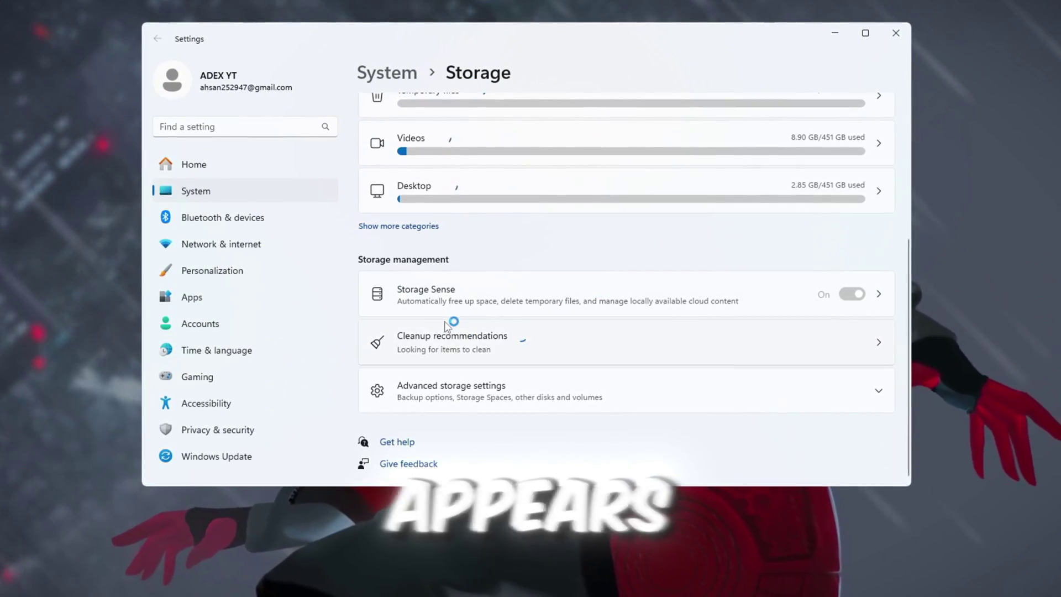
left_click(478, 304)
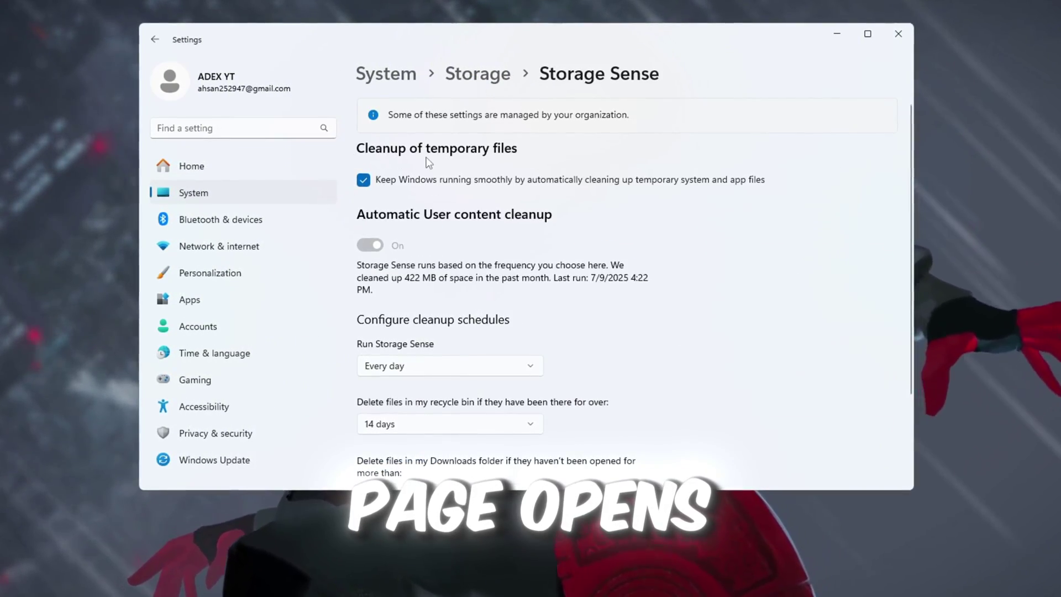
left_click(362, 182)
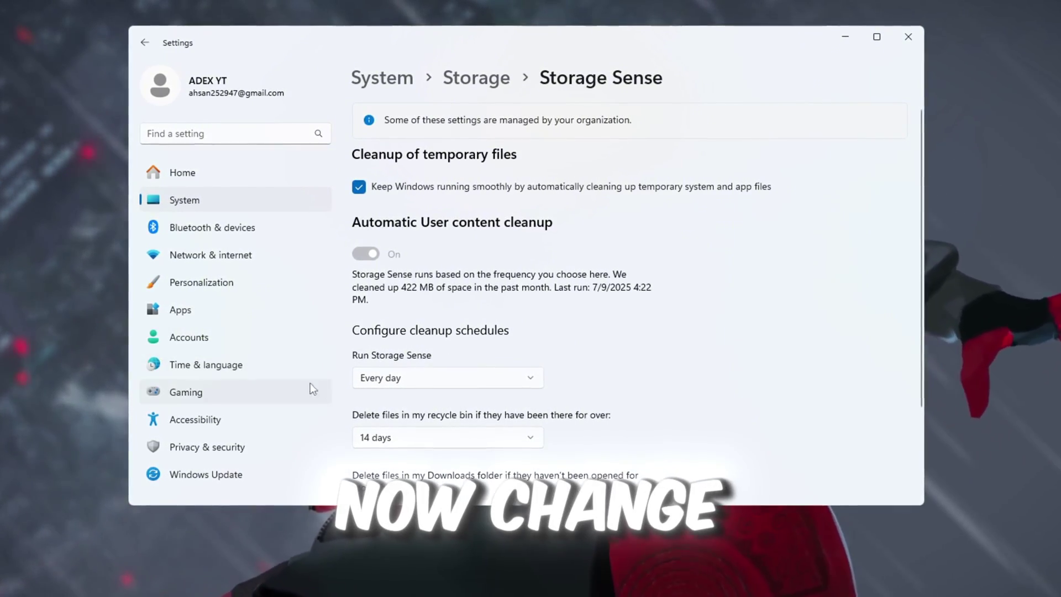
Schedule Storage Sense to run every day and delete recycle bin files that have been there for over 14 days
scroll(416, 392, "down", 2)
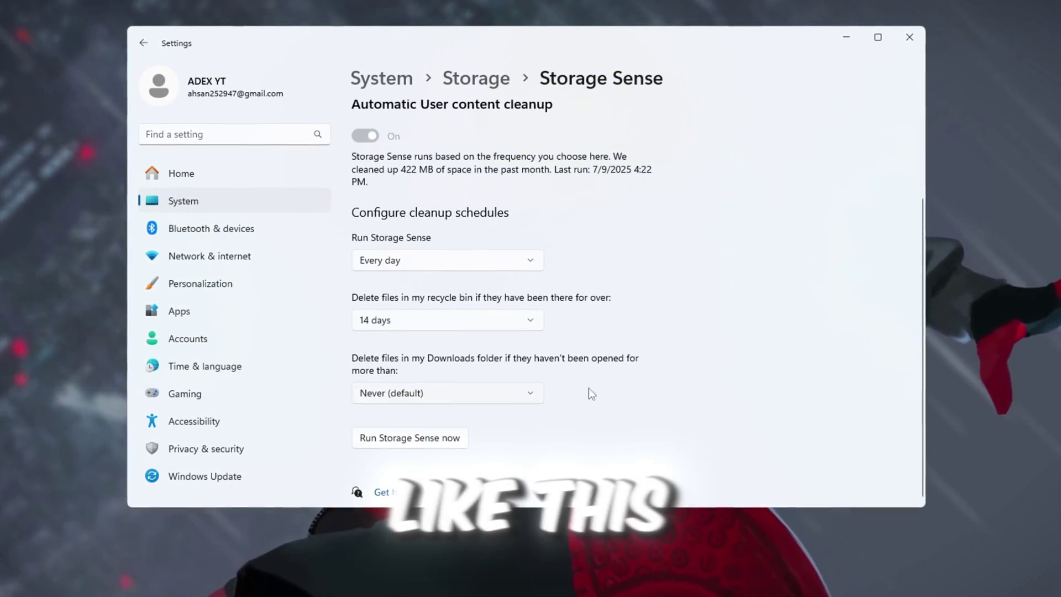
left_click(386, 266)
left_click(363, 264)
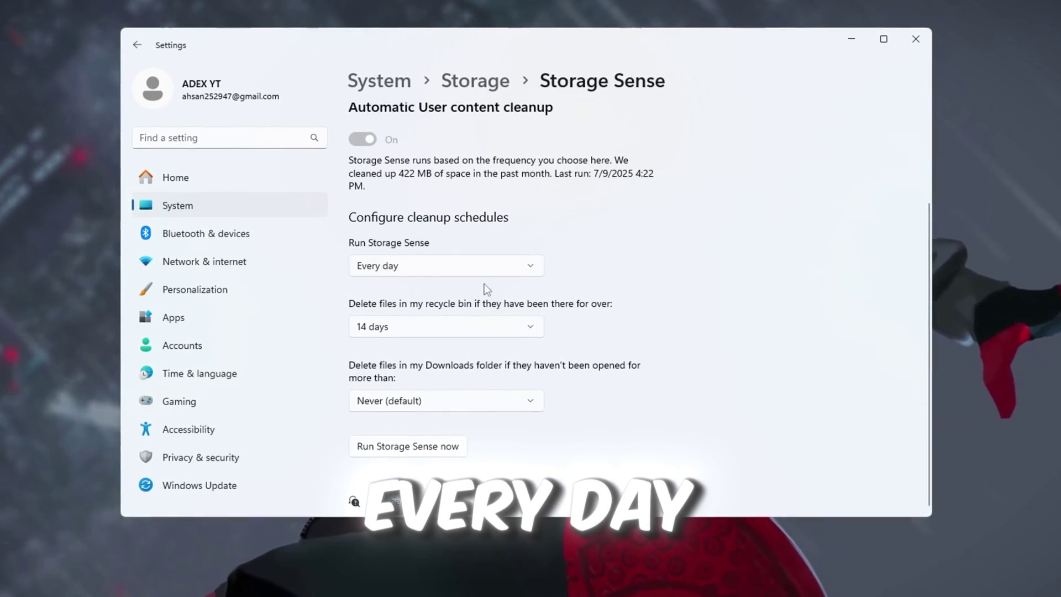
left_click(419, 328)
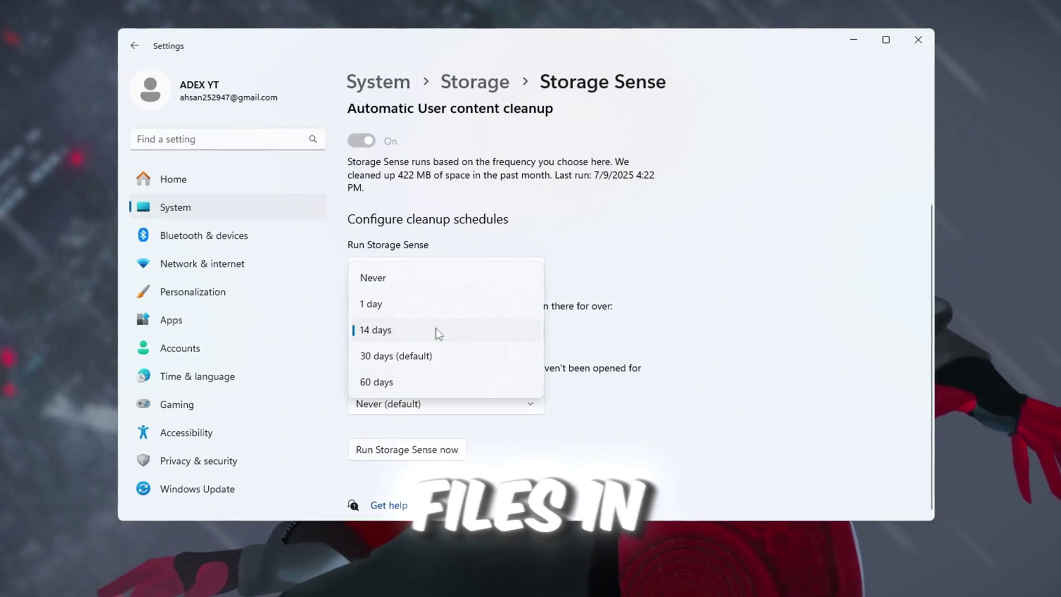
left_click(431, 330)
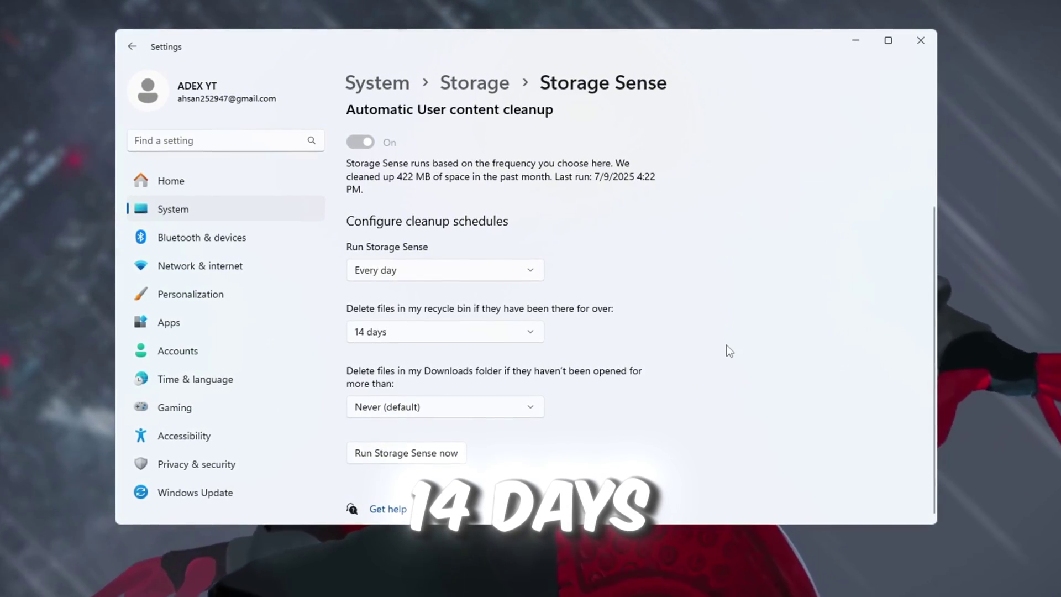